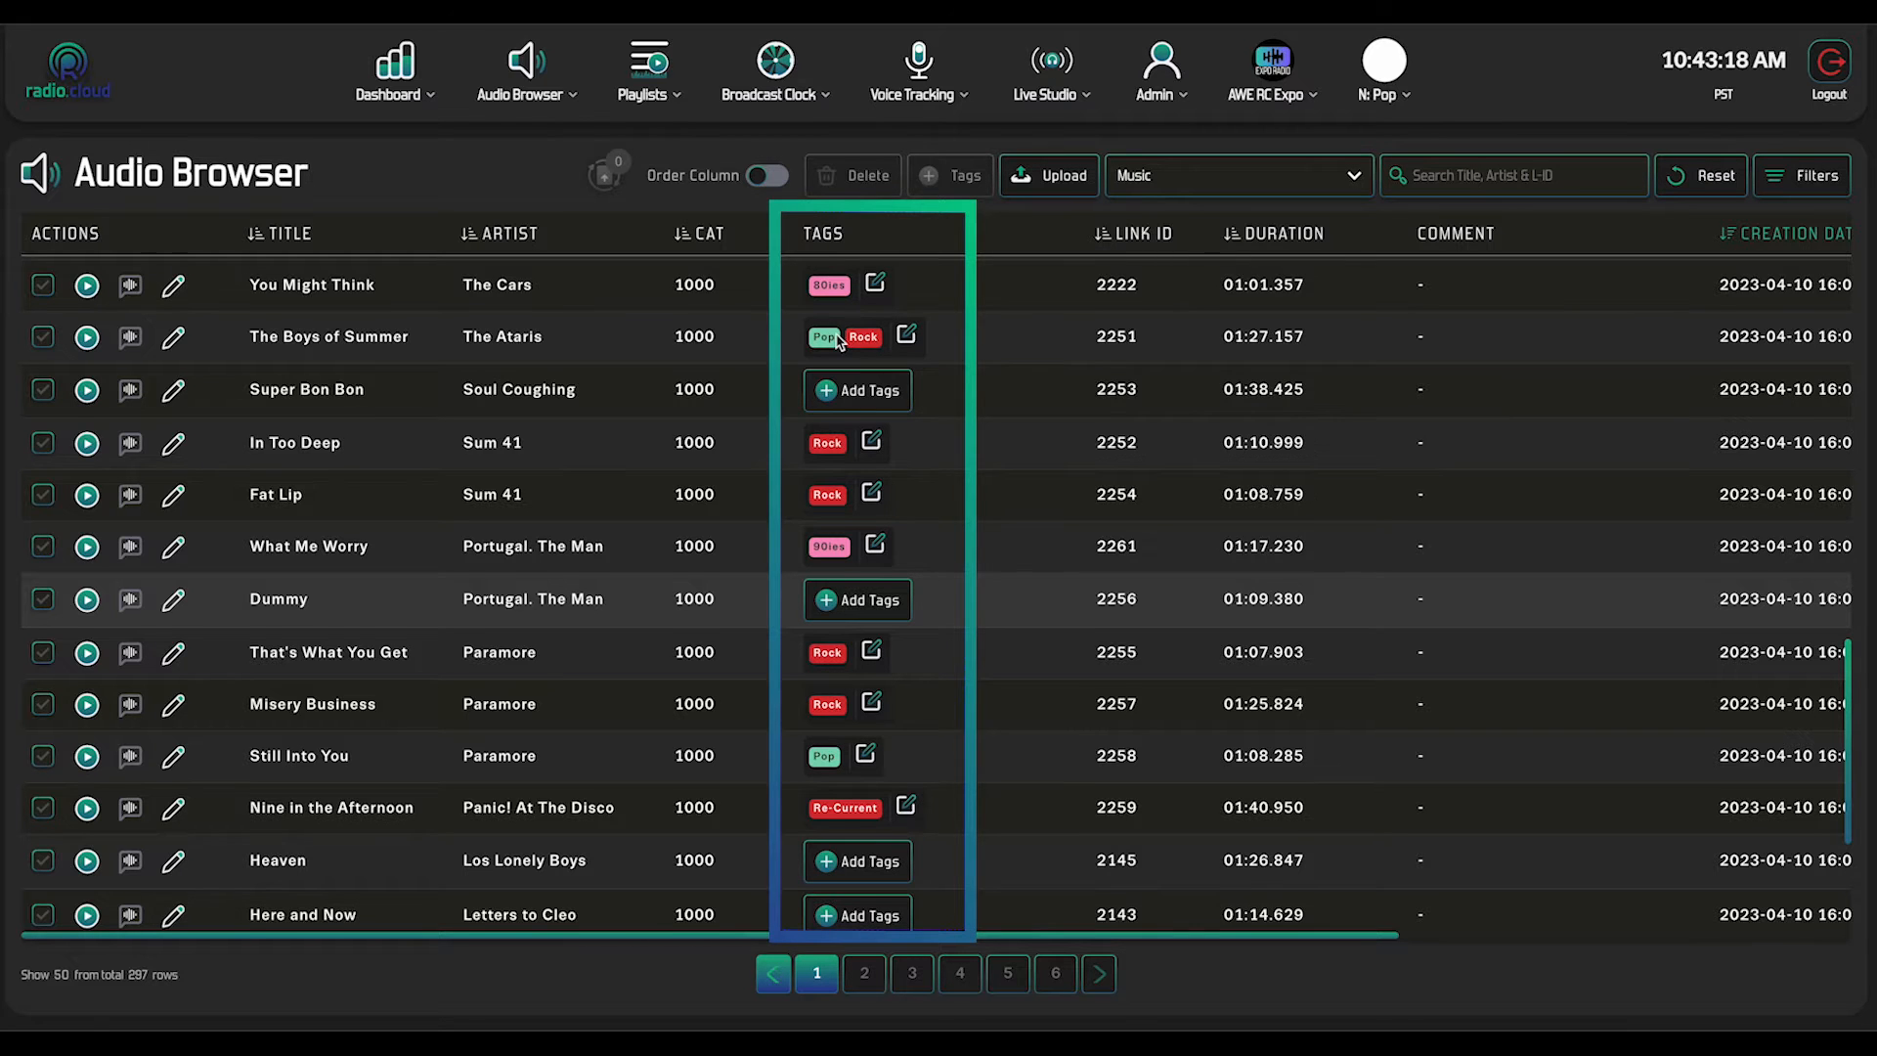
# Step: Open the tag selection for the song "Sitting, Waiting, Wishing" in the music list
pyautogui.scroll(-5, 838, 339)
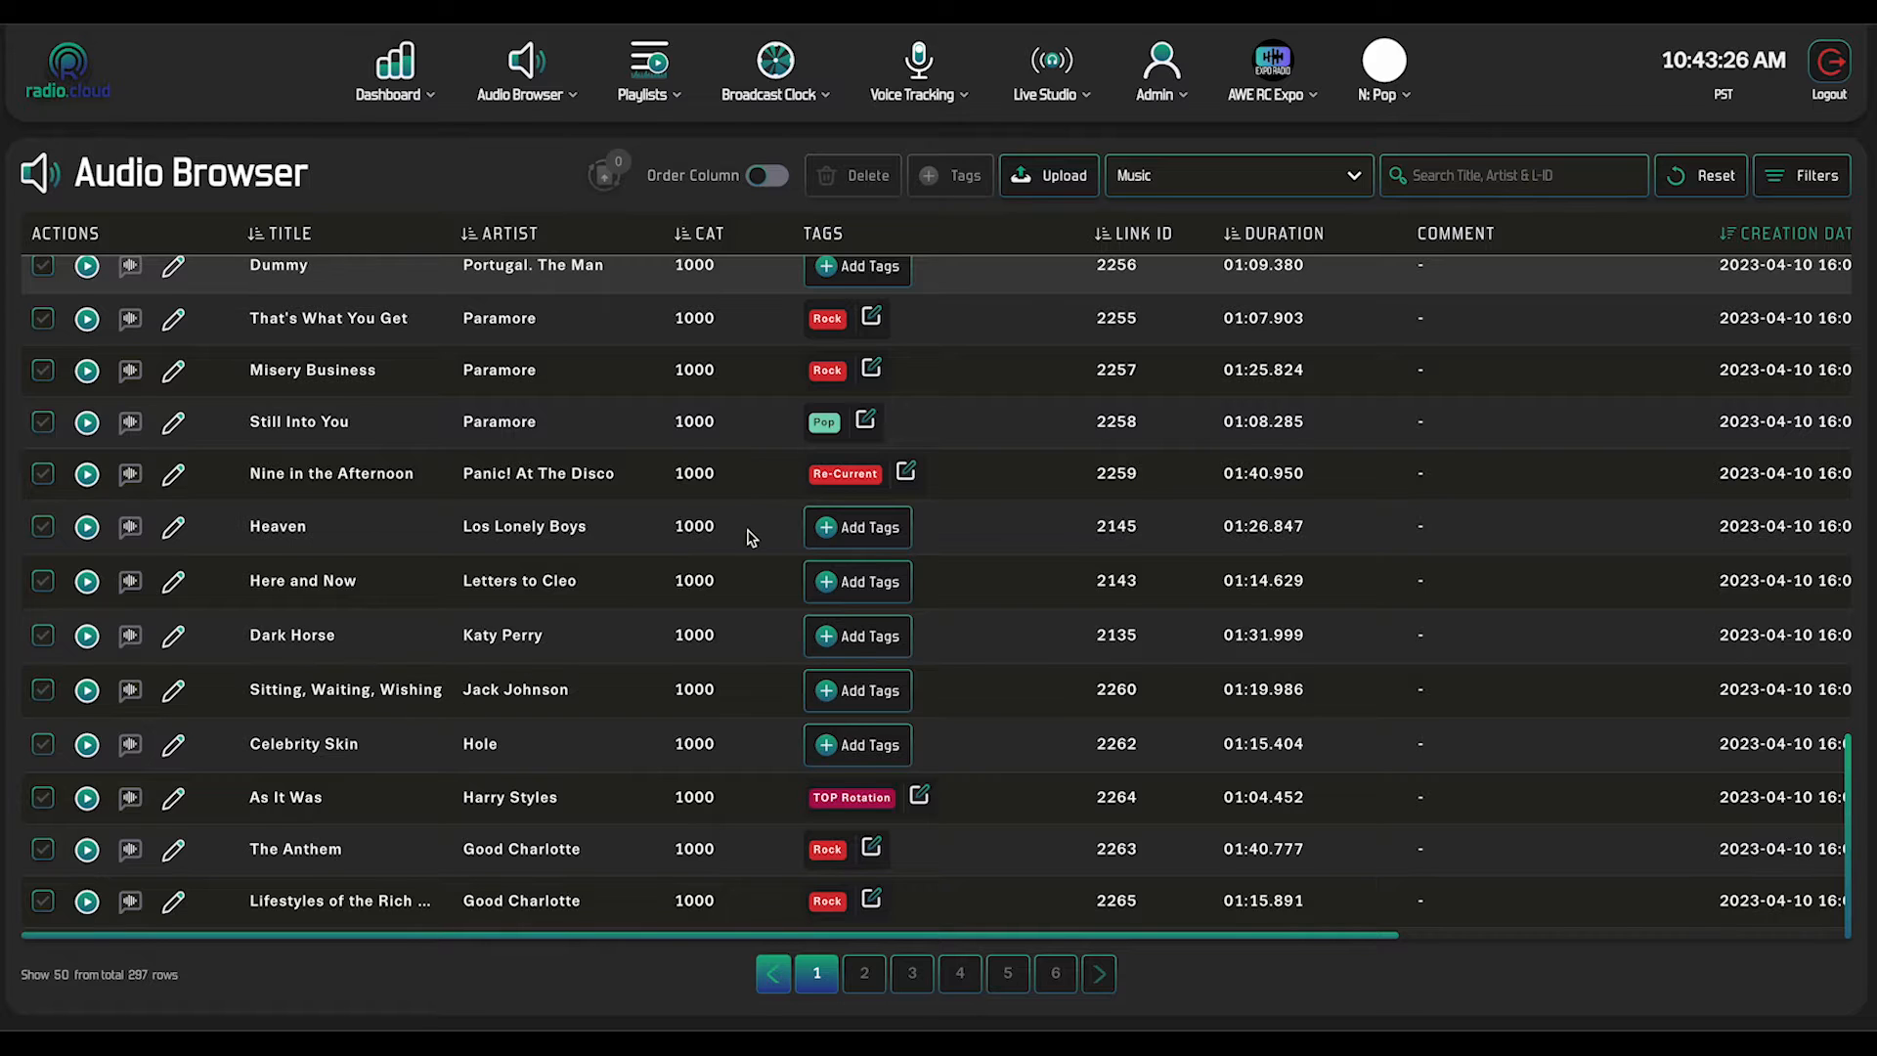
pyautogui.scroll(1, 750, 537)
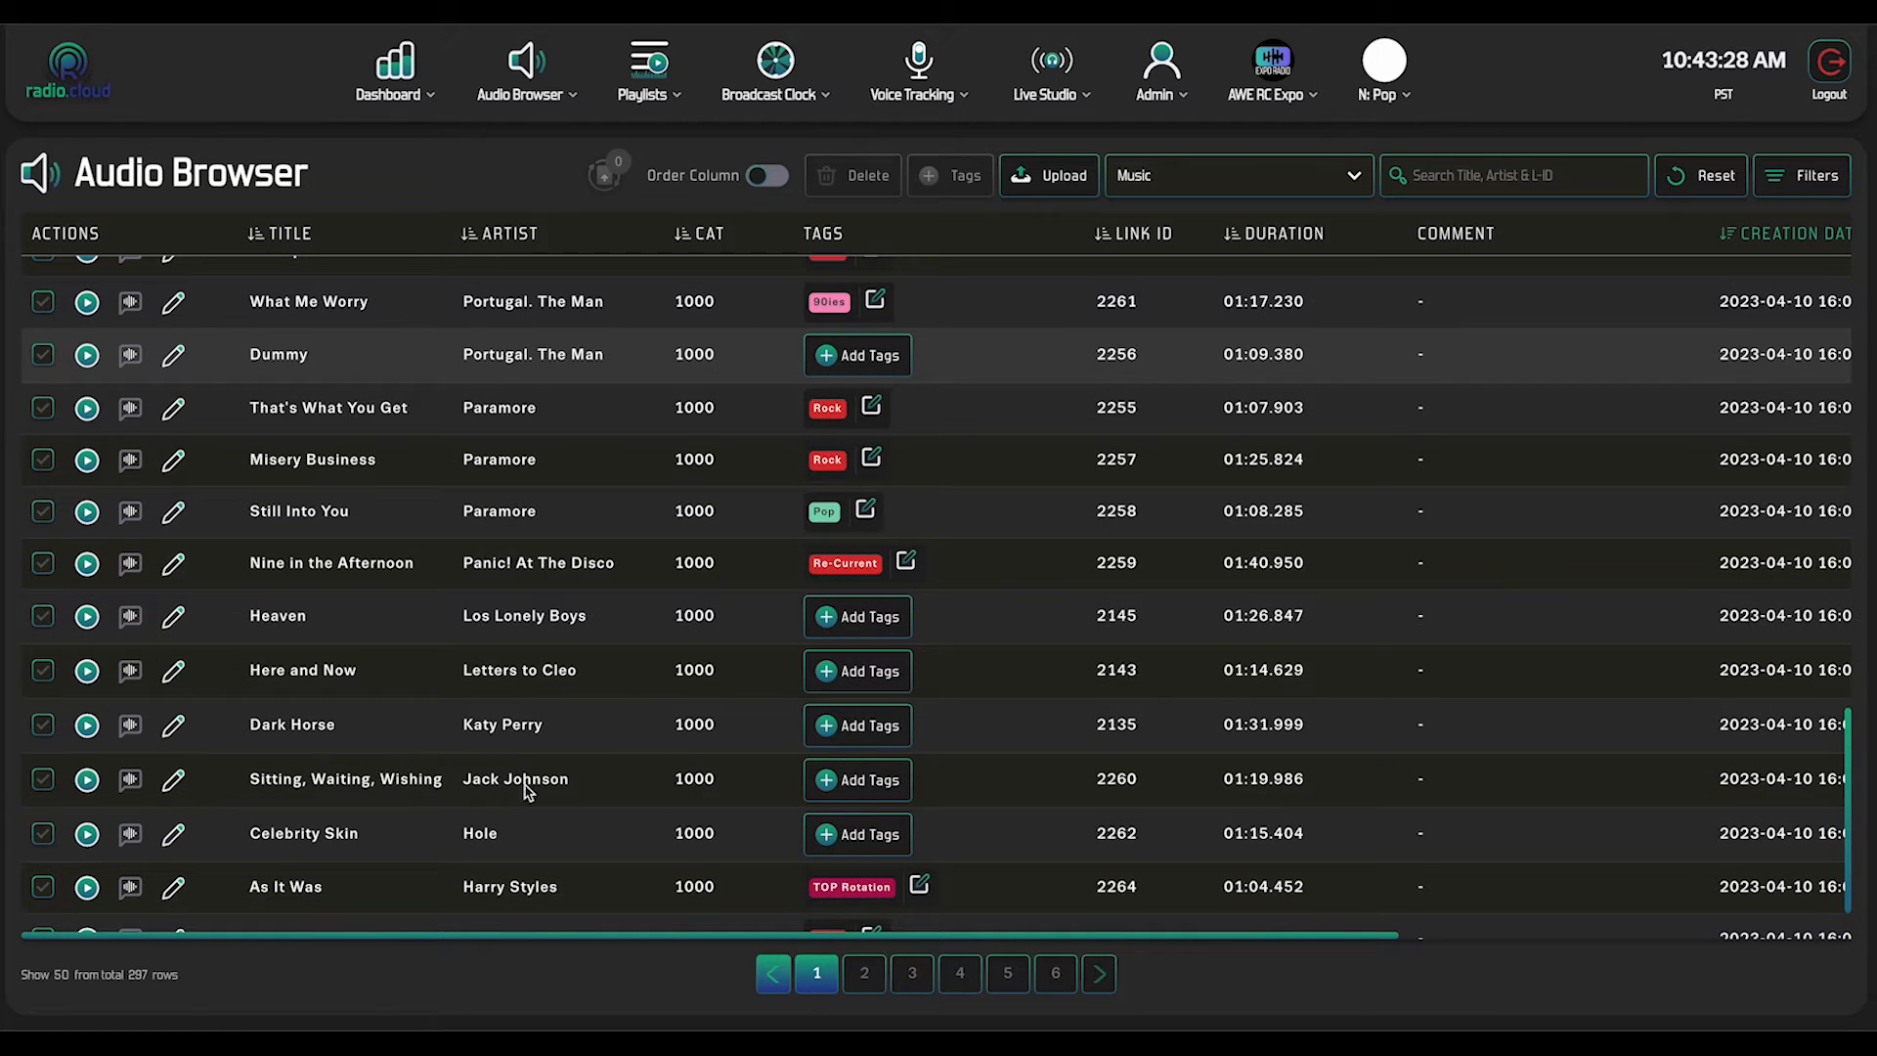
pyautogui.click(836, 785)
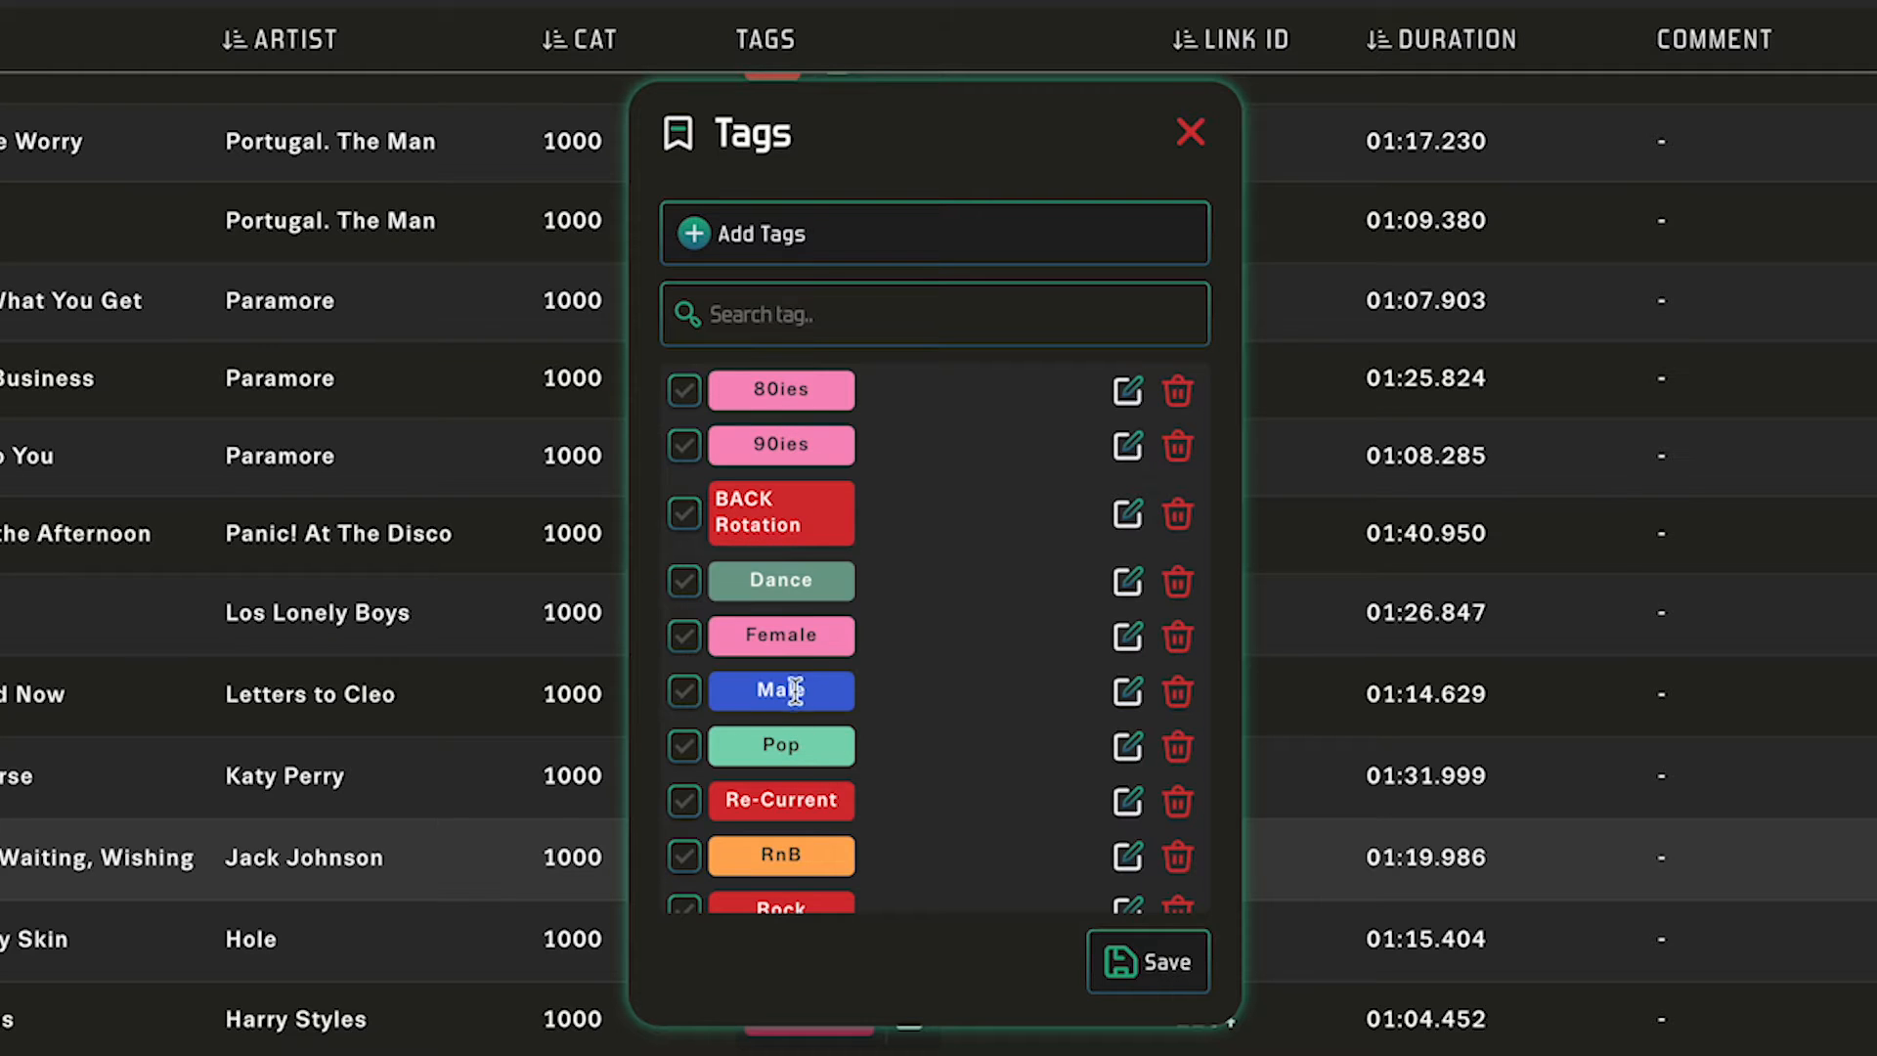
# Step: Search the available tags for "ma", clear the search and look through the full tag list
pyautogui.click(825, 313)
pyautogui.write('ma')
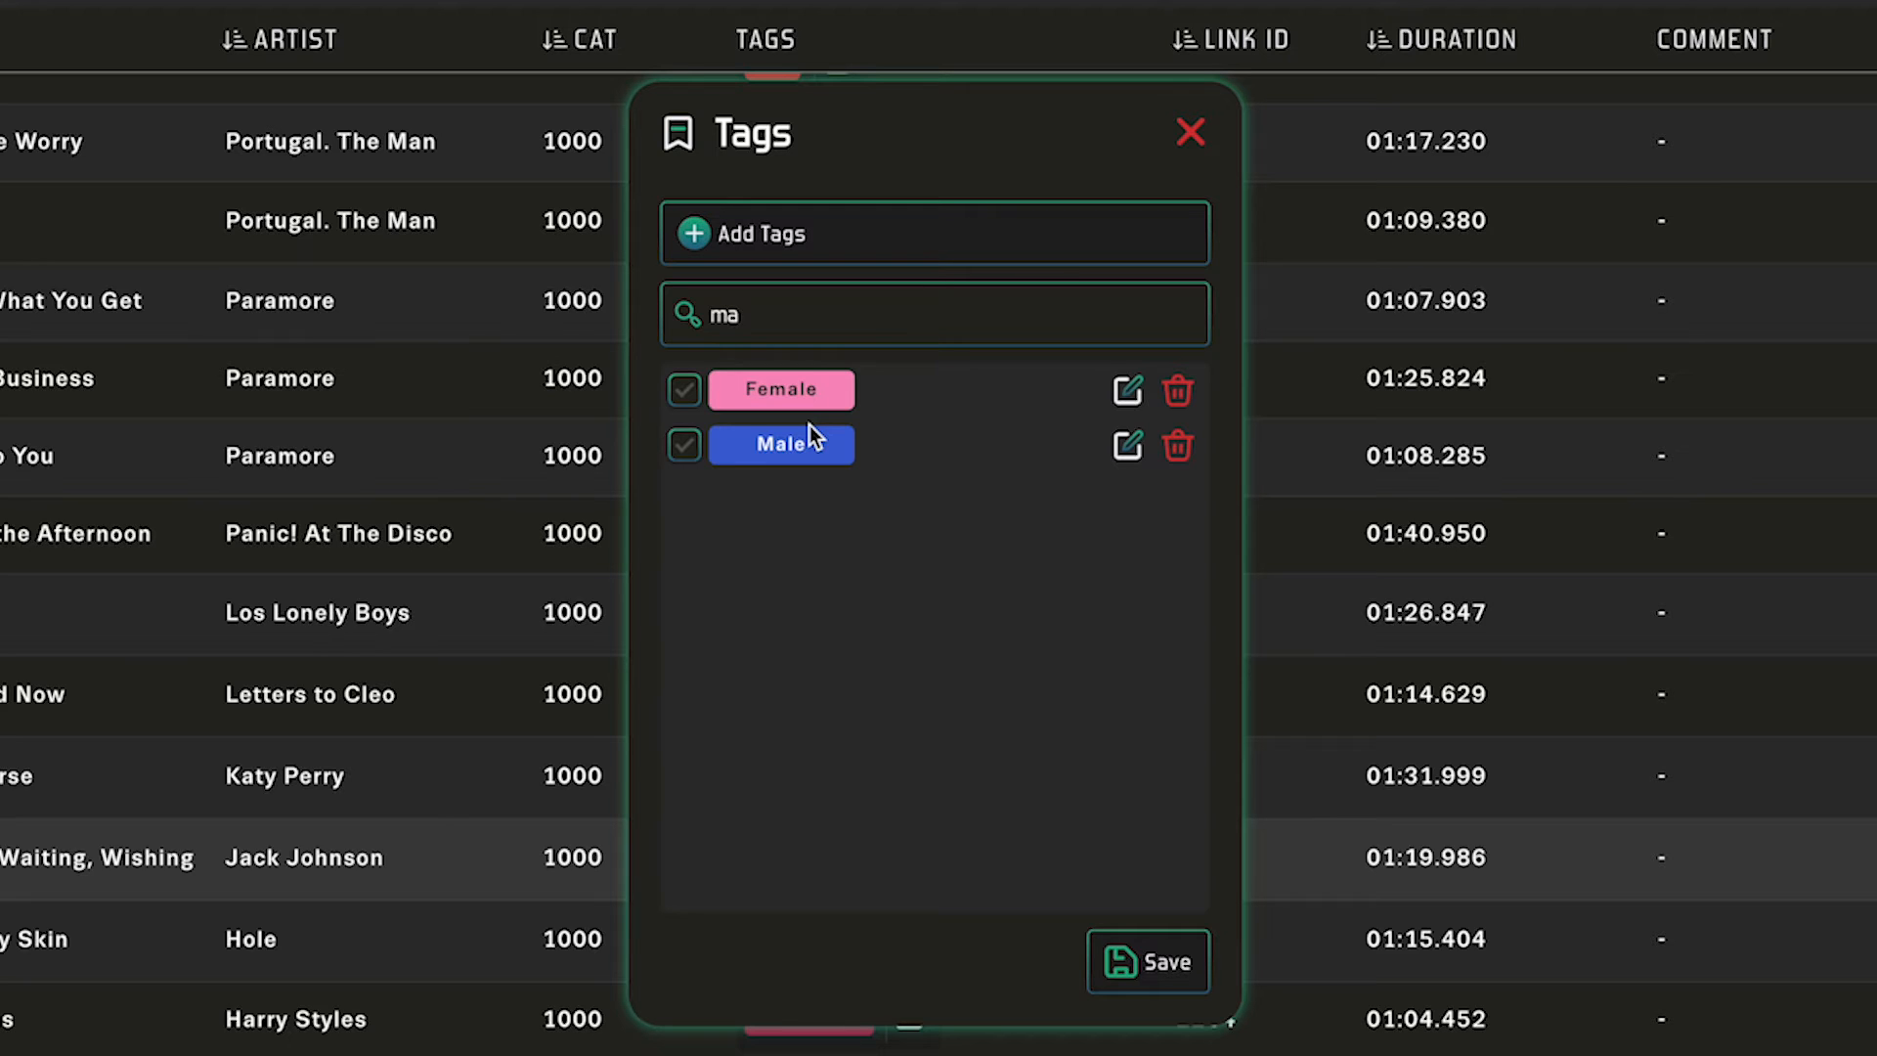
pyautogui.press('BackSpace')
pyautogui.press('BackSpace')
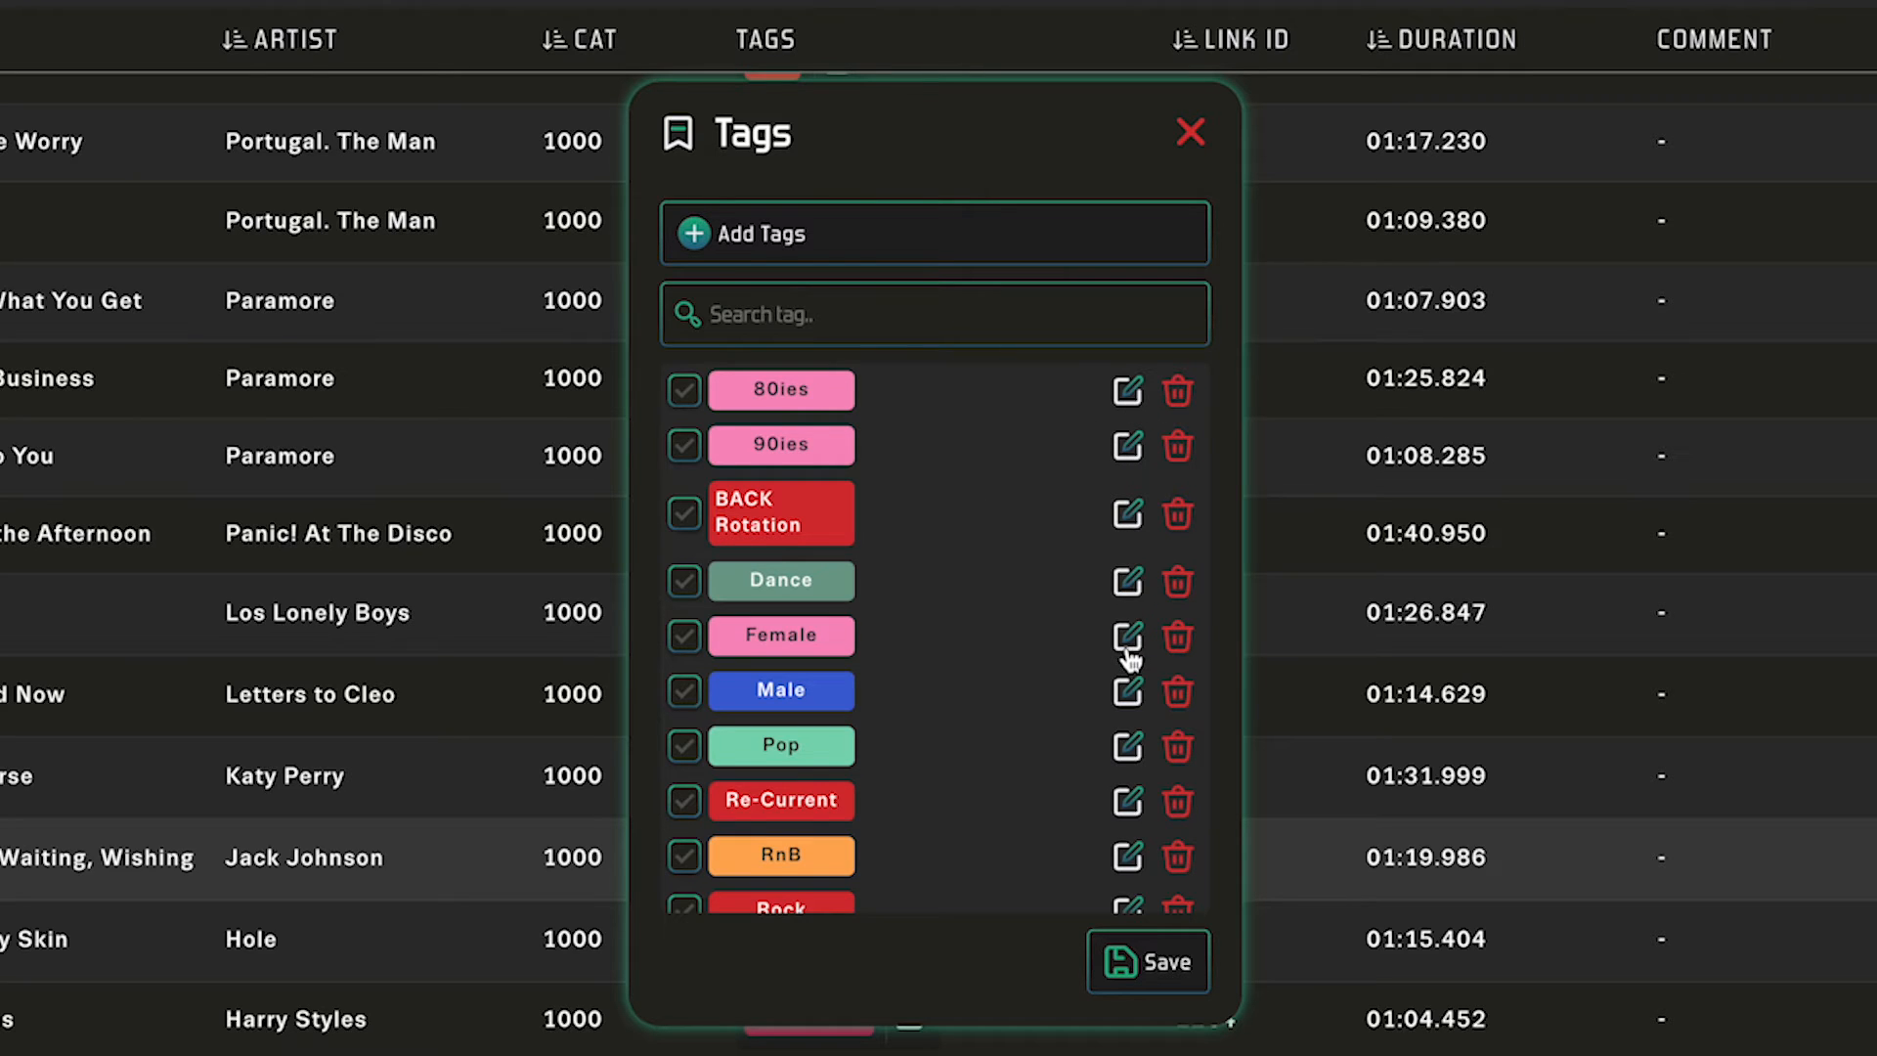
pyautogui.scroll(-2, 1186, 445)
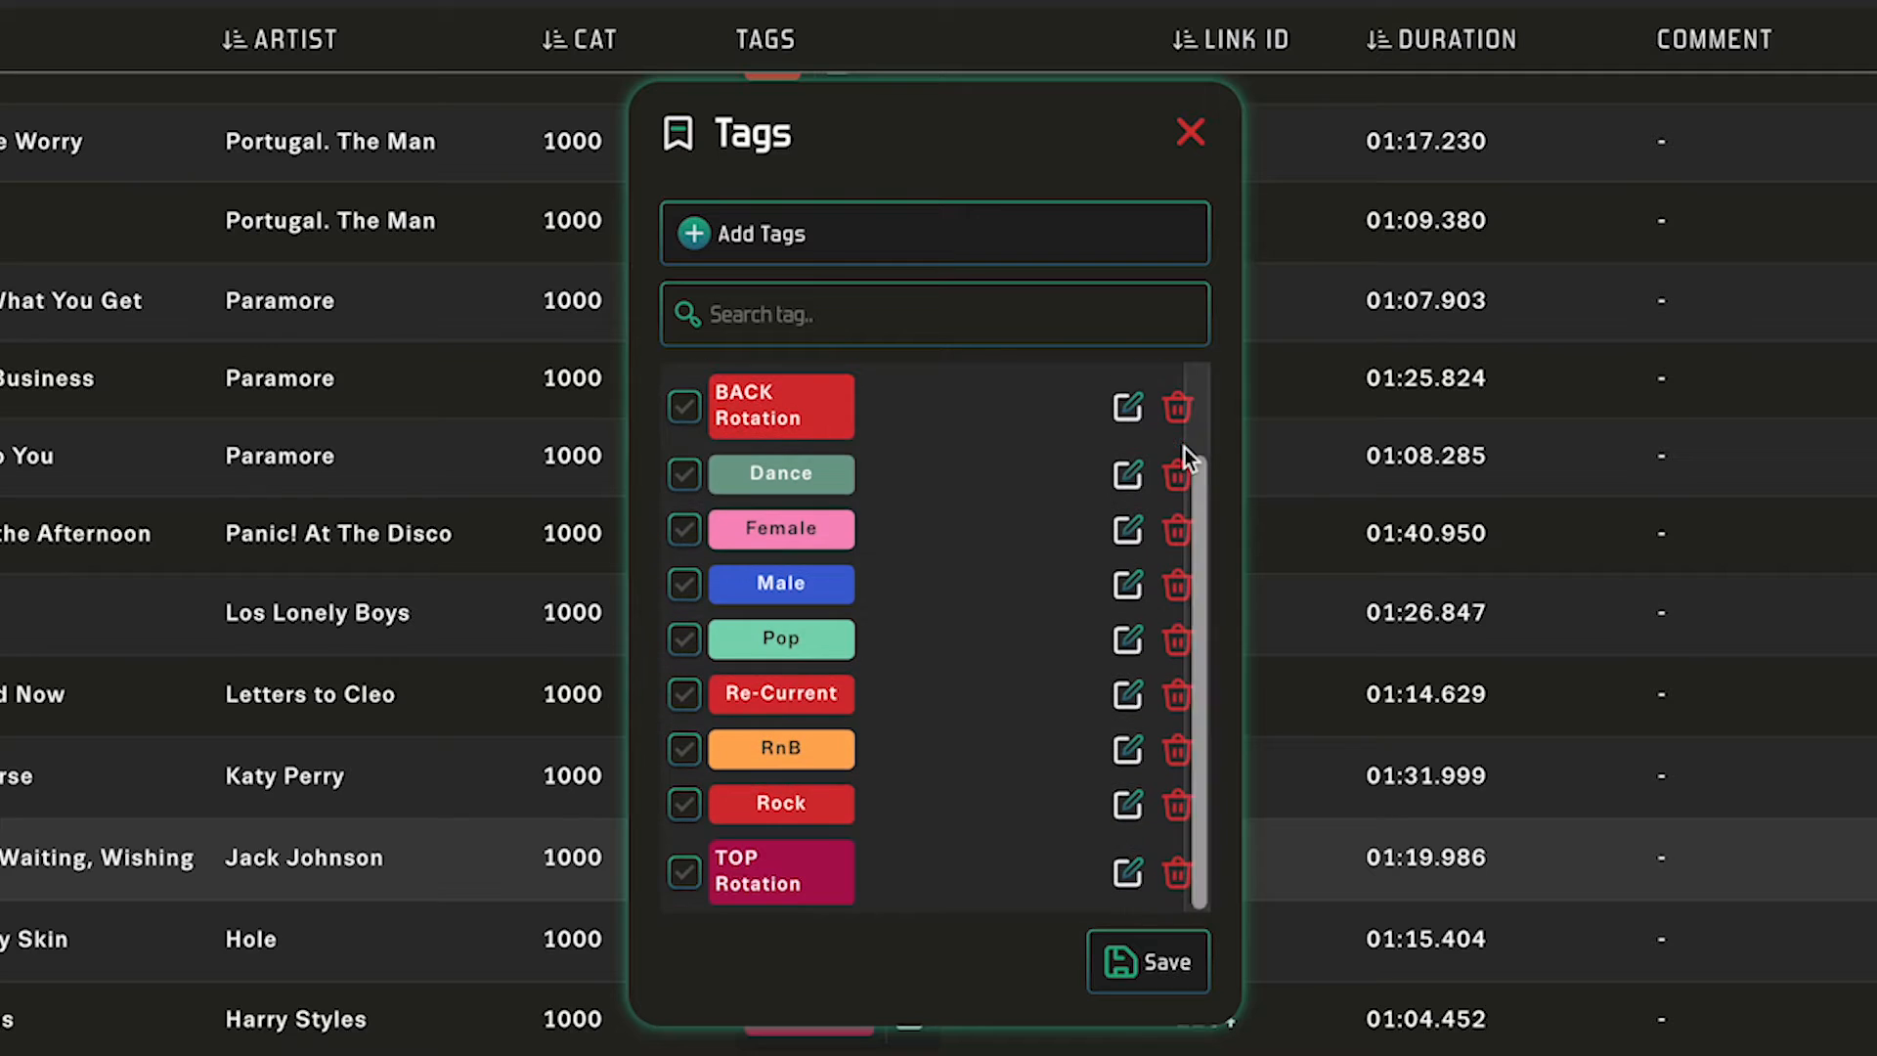
pyautogui.scroll(1, 1178, 572)
pyautogui.scroll(1, 1180, 579)
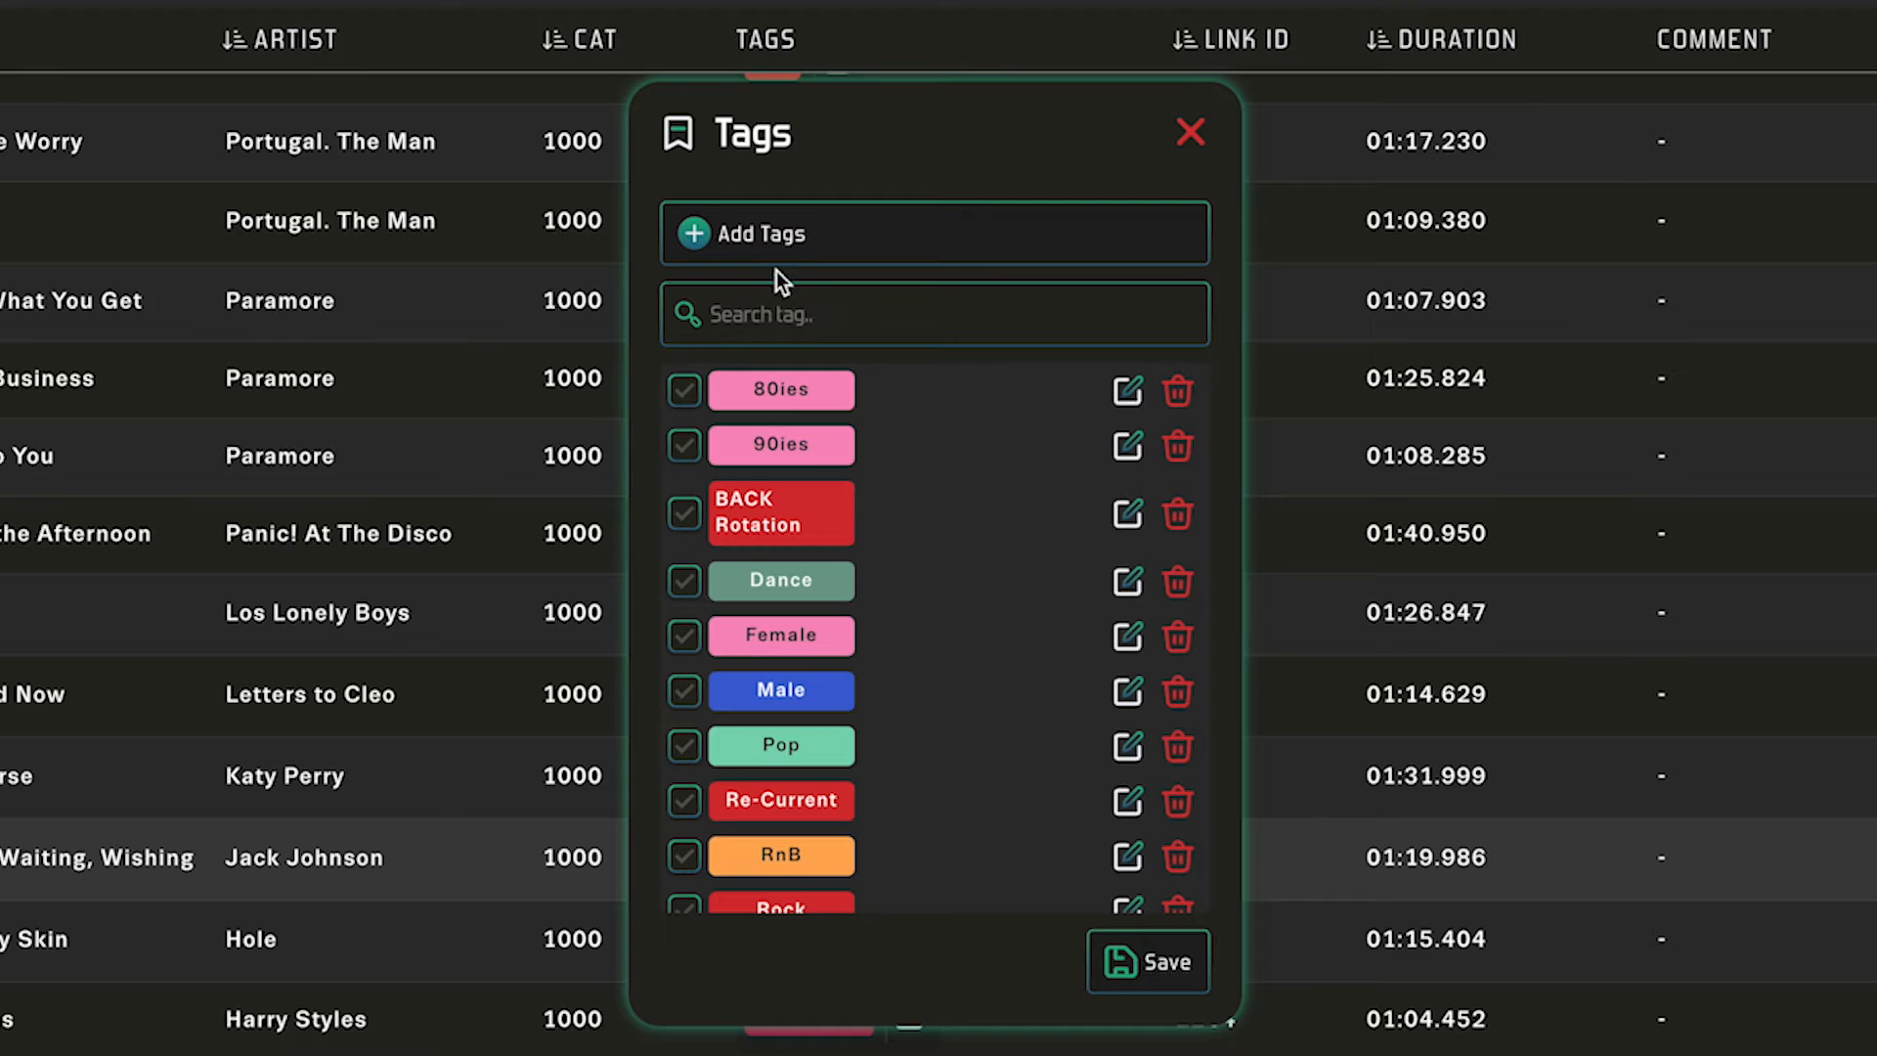
# Step: Create a brown tag named "Alternative" and assign it to "Sitting, Waiting, Wishing", saving the song's tags
pyautogui.click(748, 243)
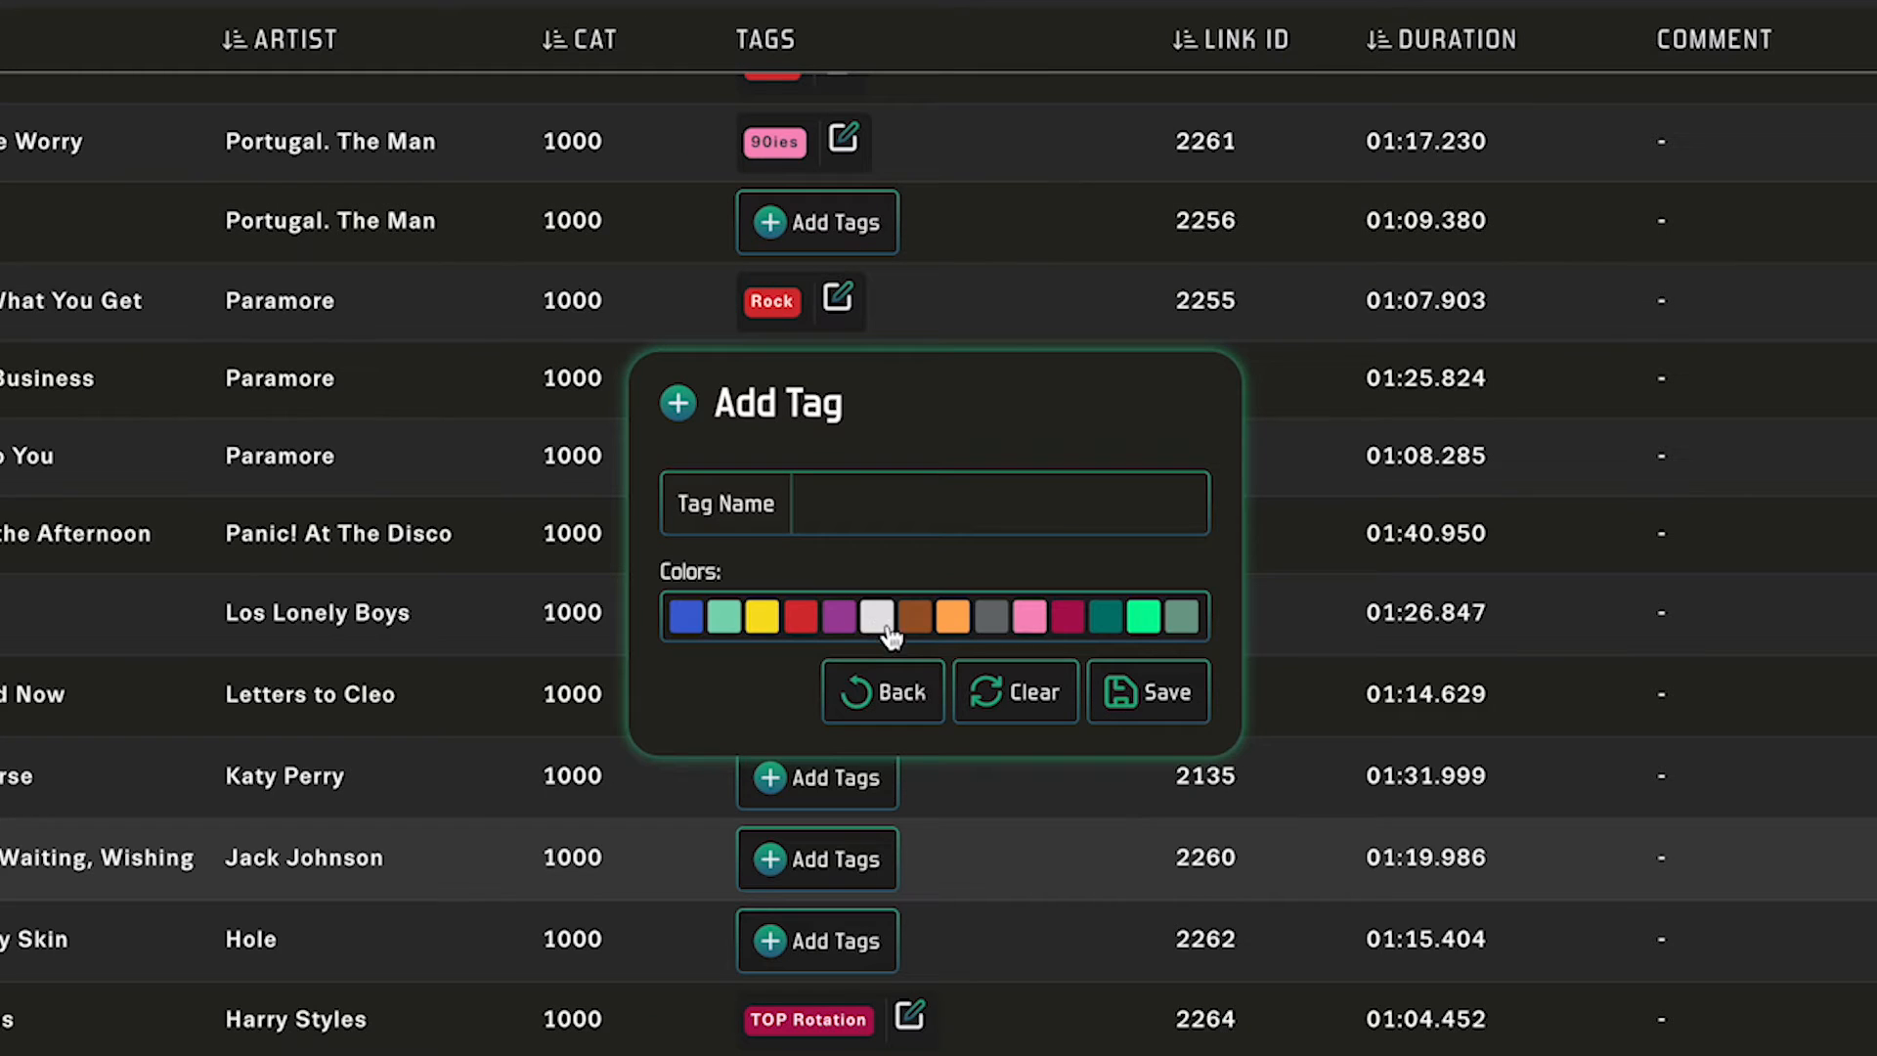
pyautogui.click(915, 615)
pyautogui.click(867, 517)
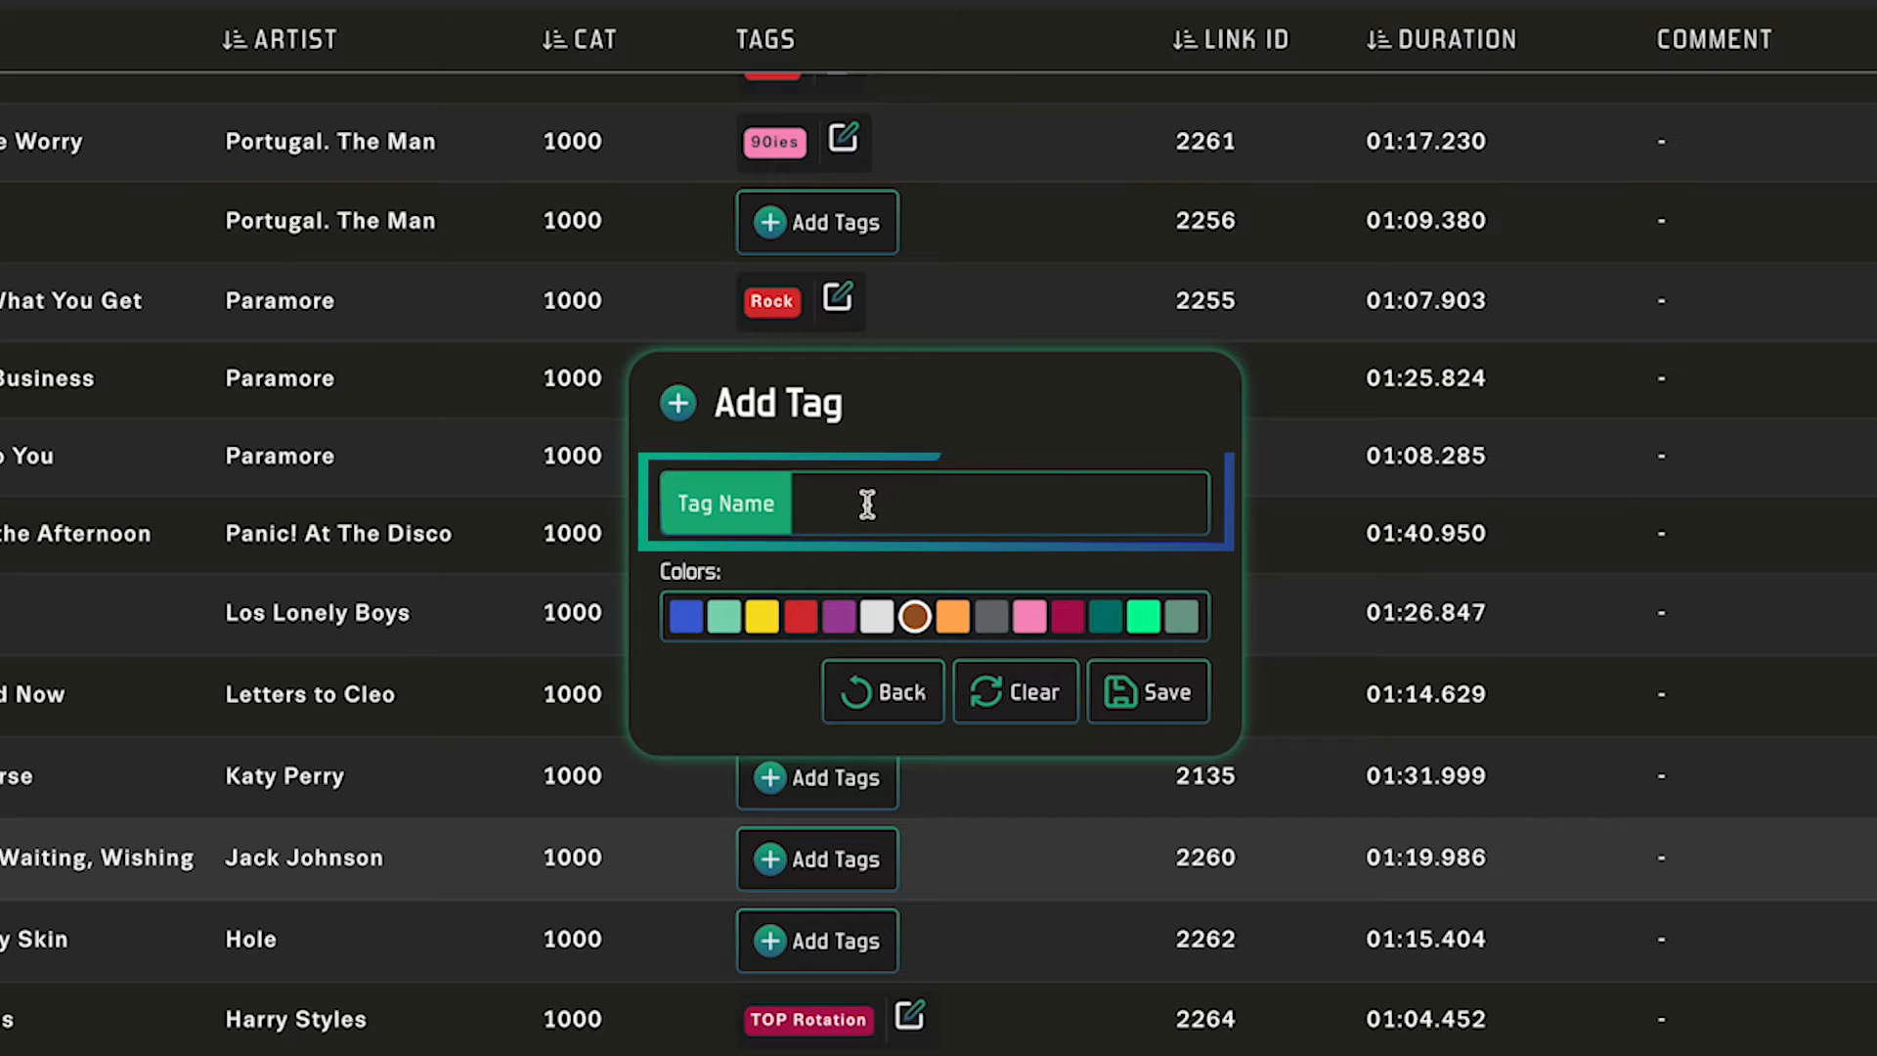
pyautogui.write('Alternat')
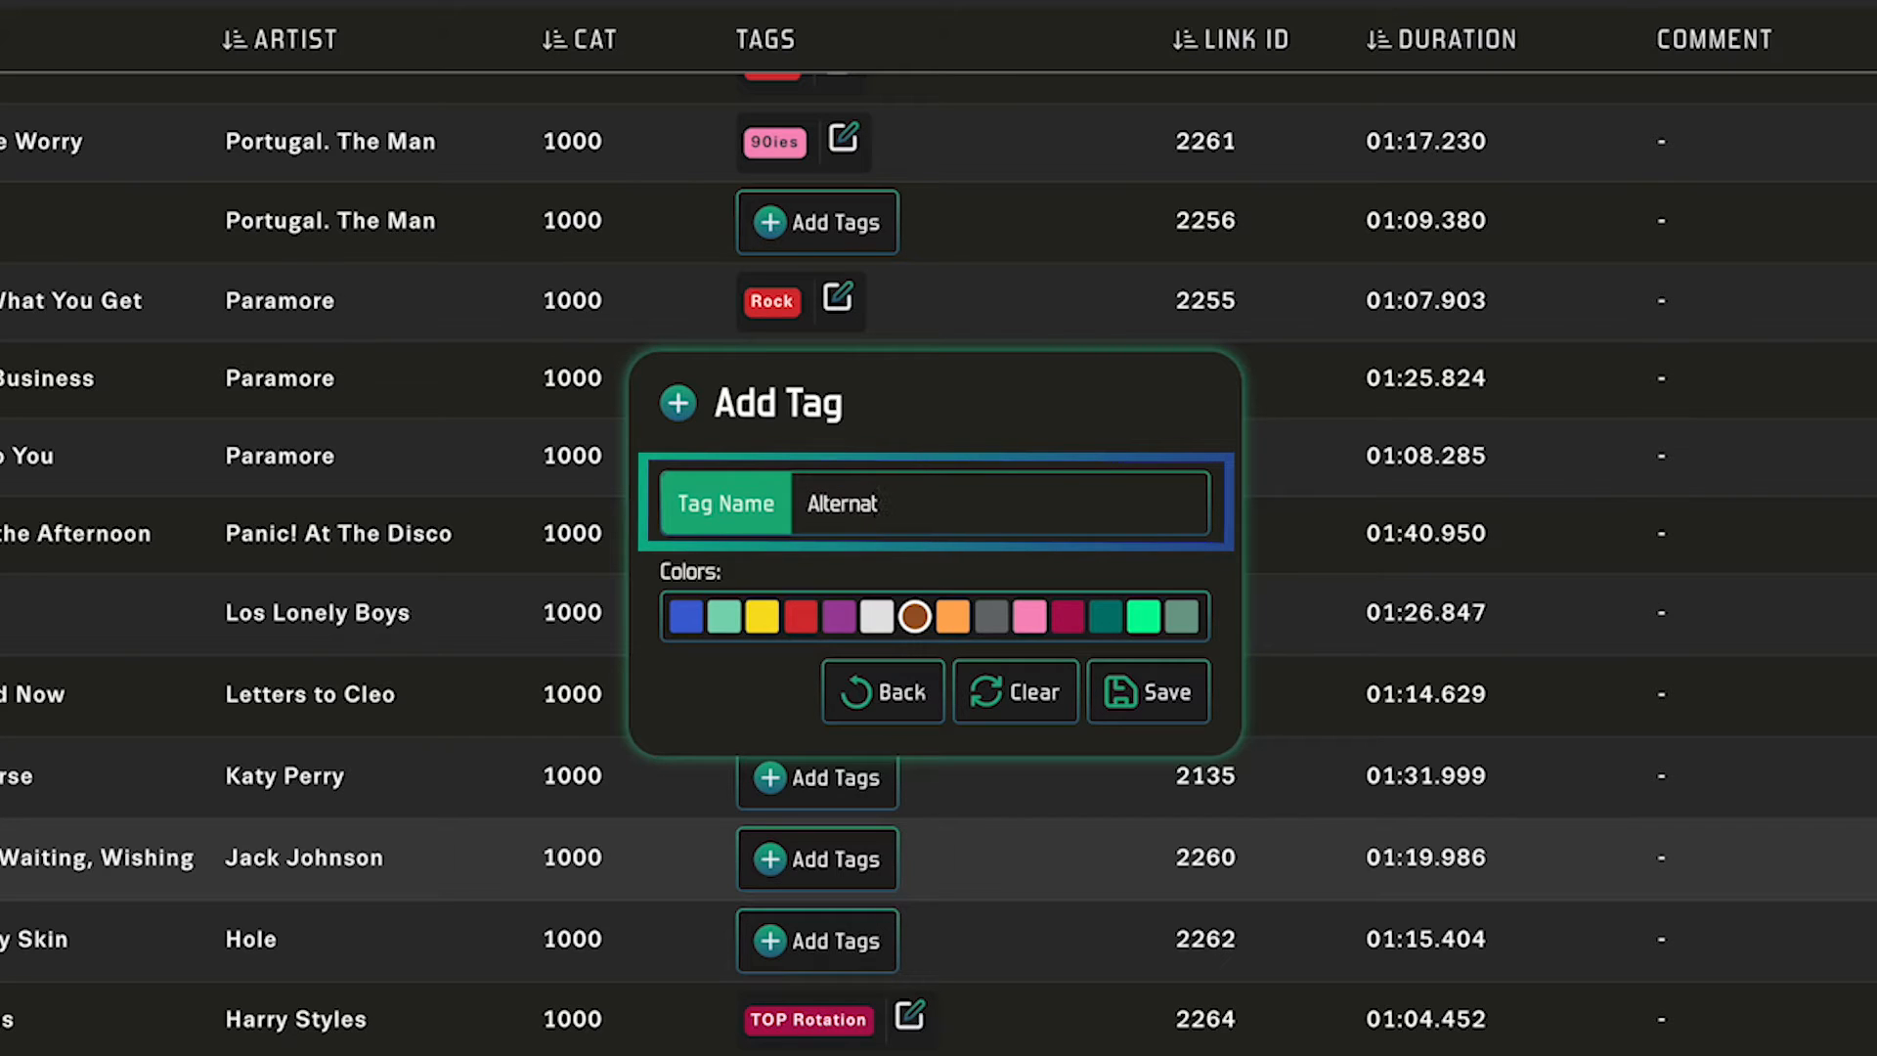
pyautogui.write('ive')
pyautogui.click(946, 622)
pyautogui.click(1162, 705)
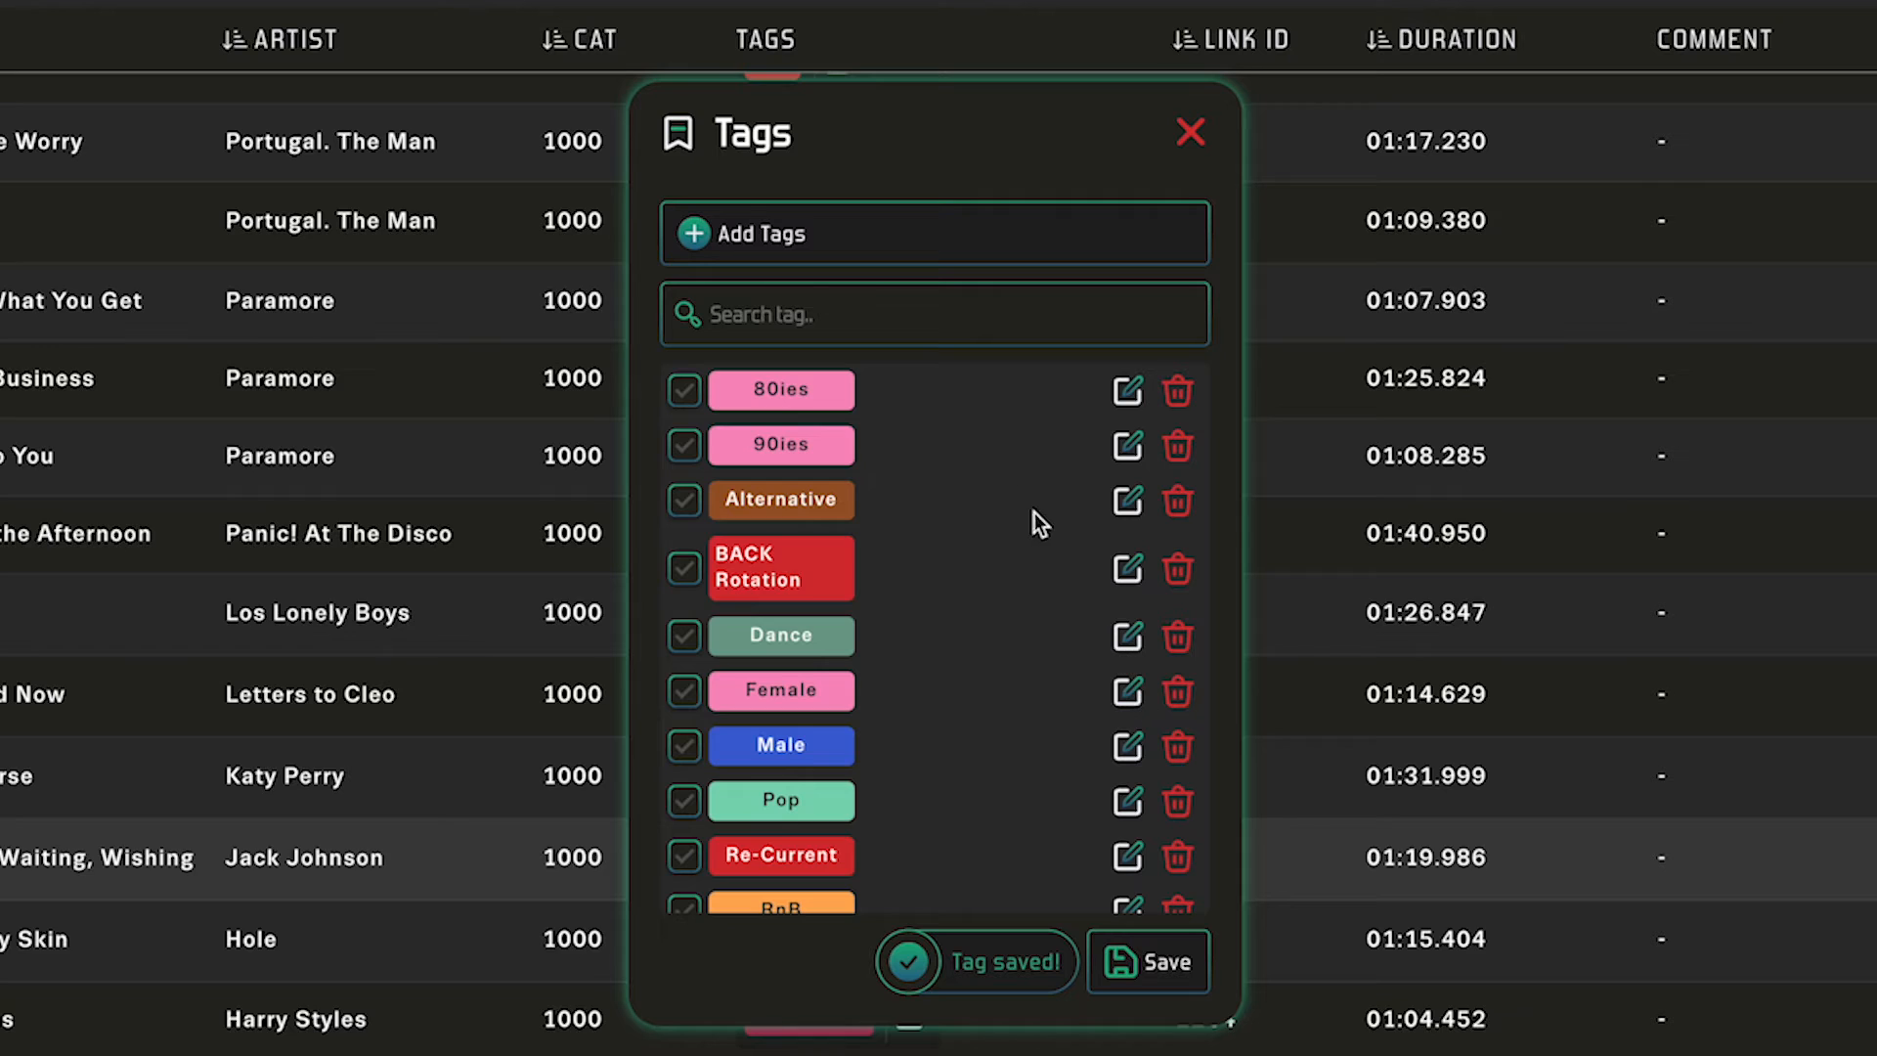
pyautogui.click(686, 505)
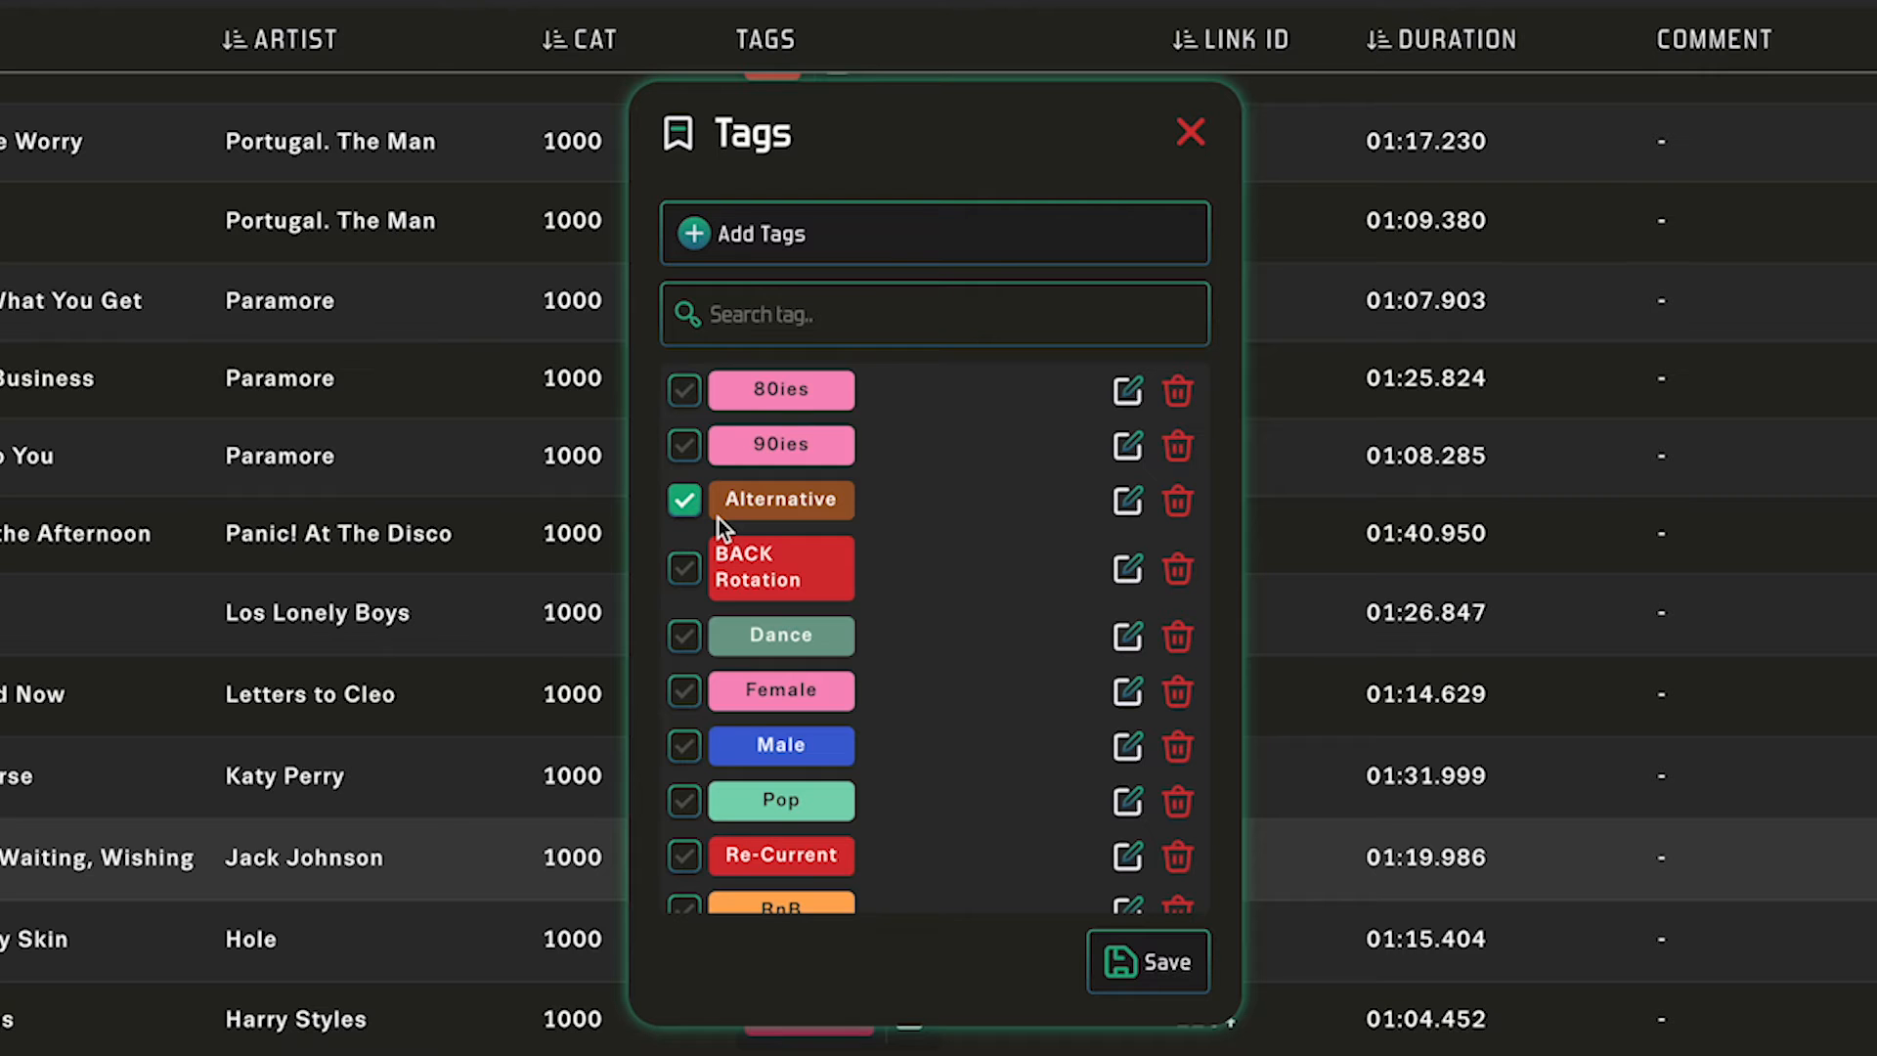
pyautogui.click(1126, 966)
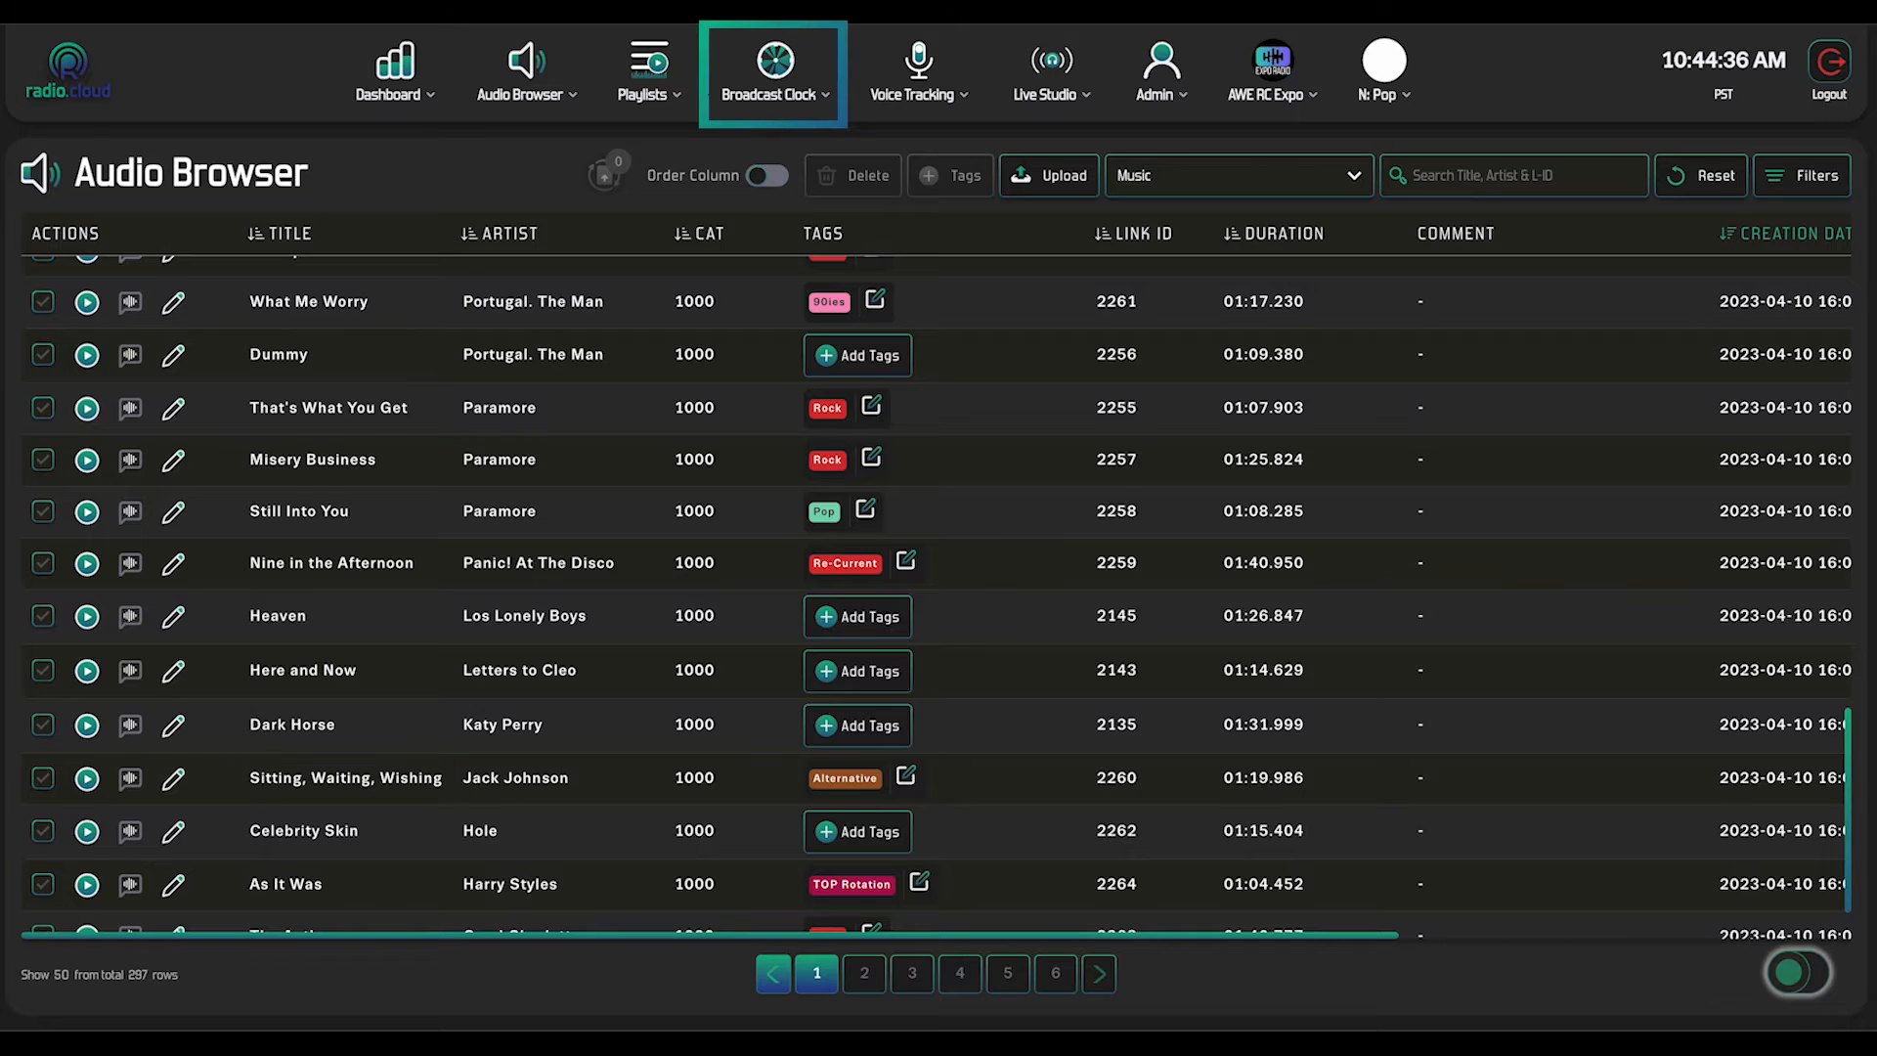
# Step: Open the XPO Clock 1 test broadcast clock for editing and look through its scheduled elements
pyautogui.click(377, 8)
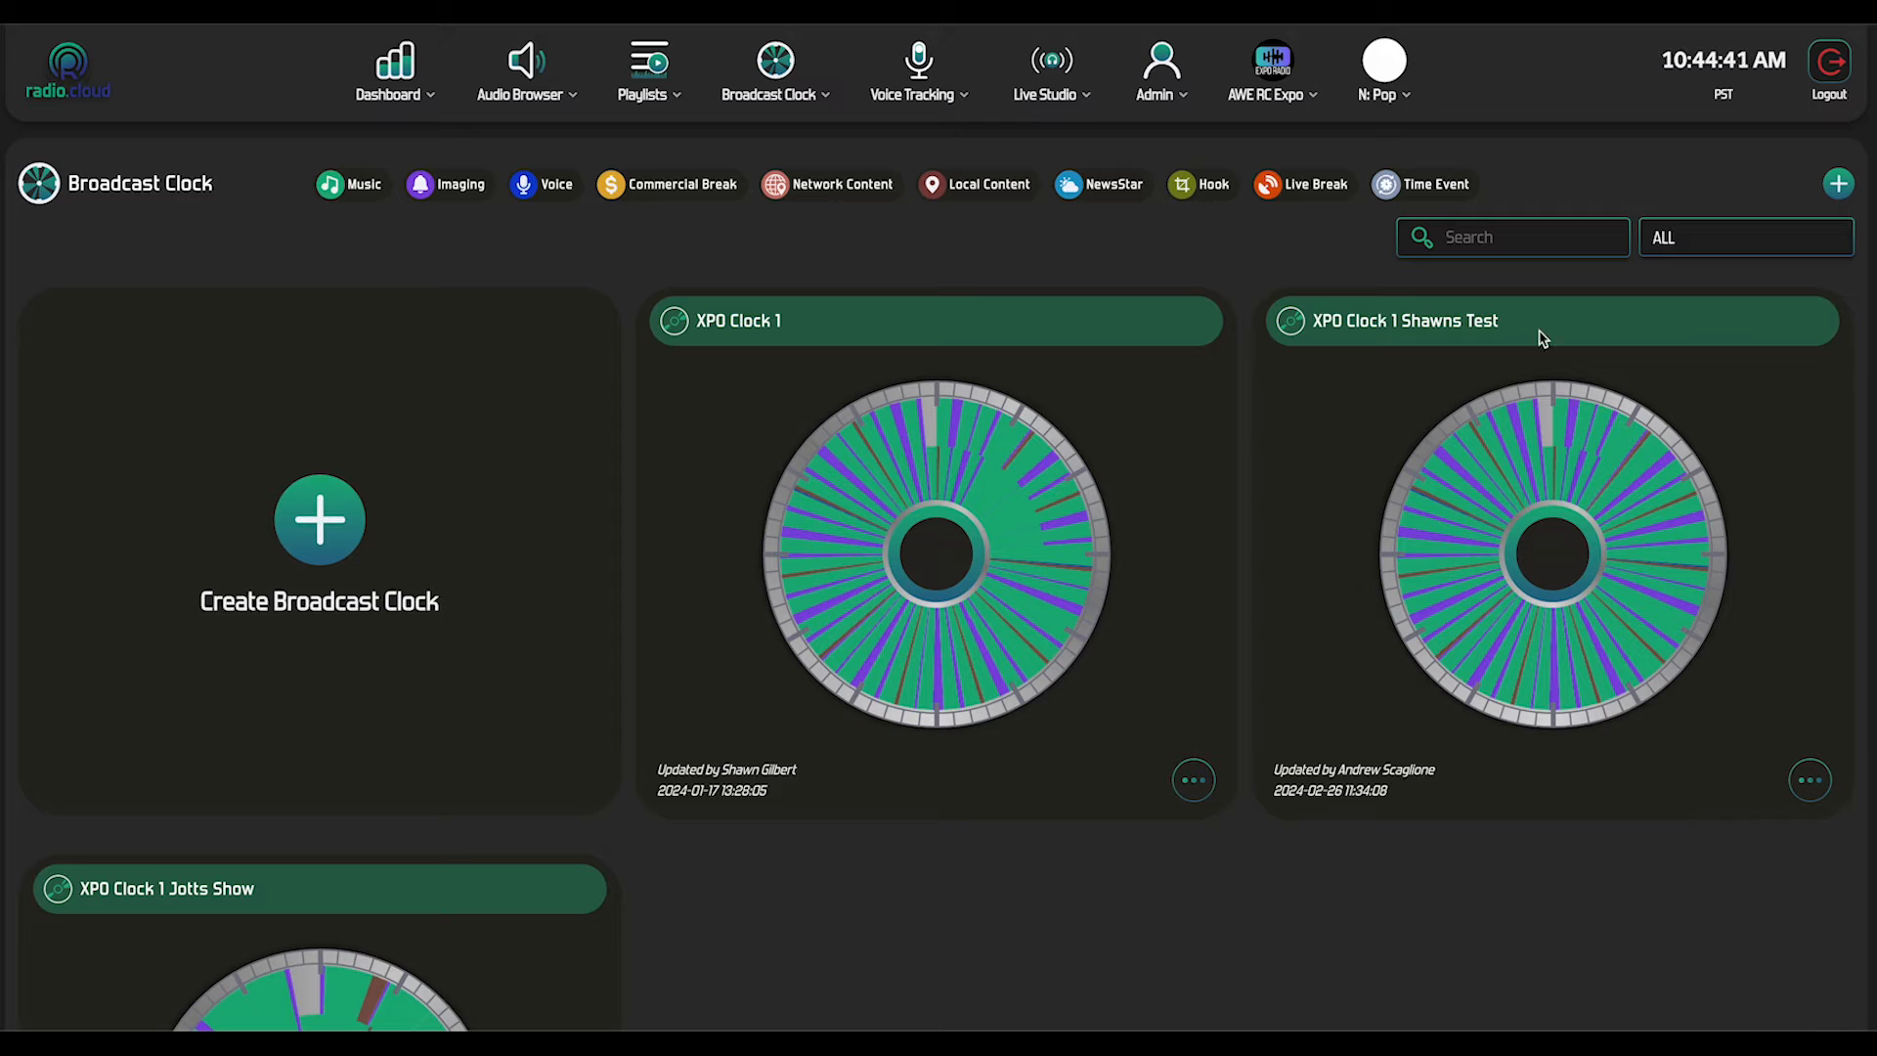
pyautogui.click(1810, 779)
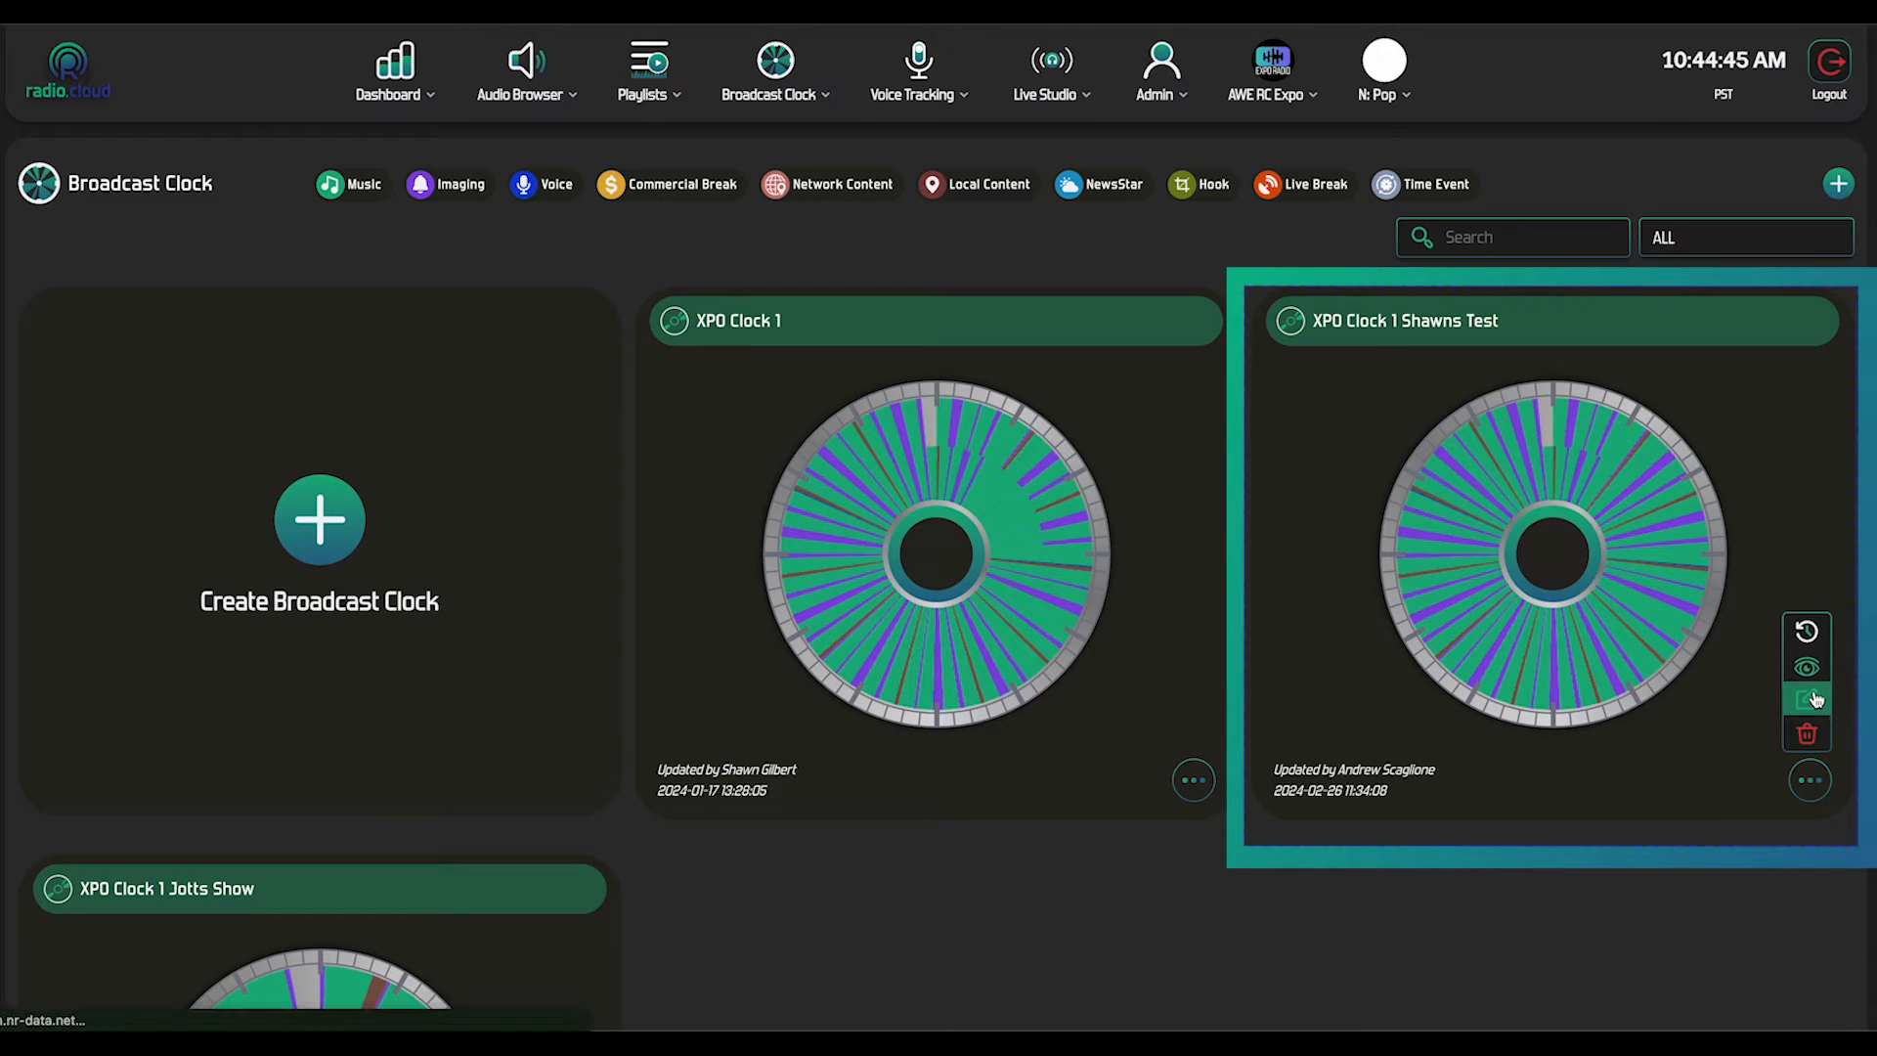
pyautogui.click(1814, 699)
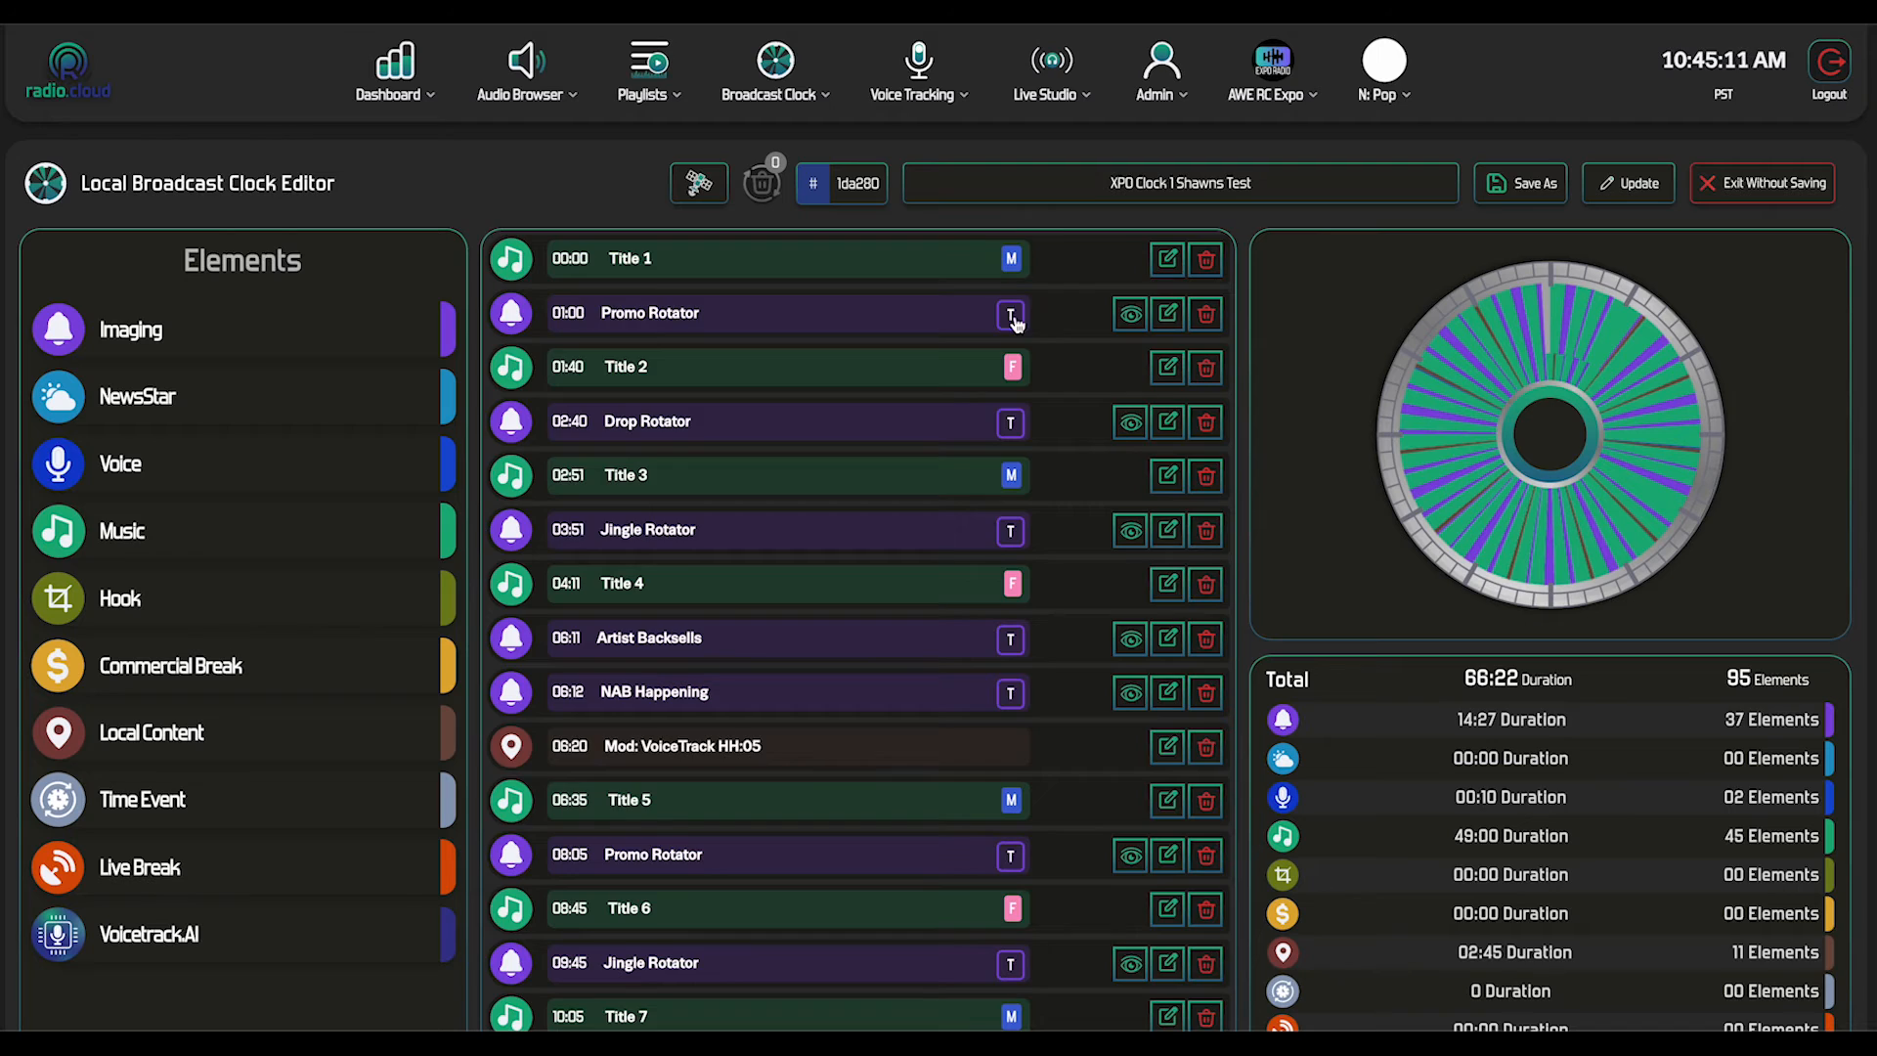
pyautogui.scroll(-3, 1018, 331)
pyautogui.scroll(-15, 1017, 331)
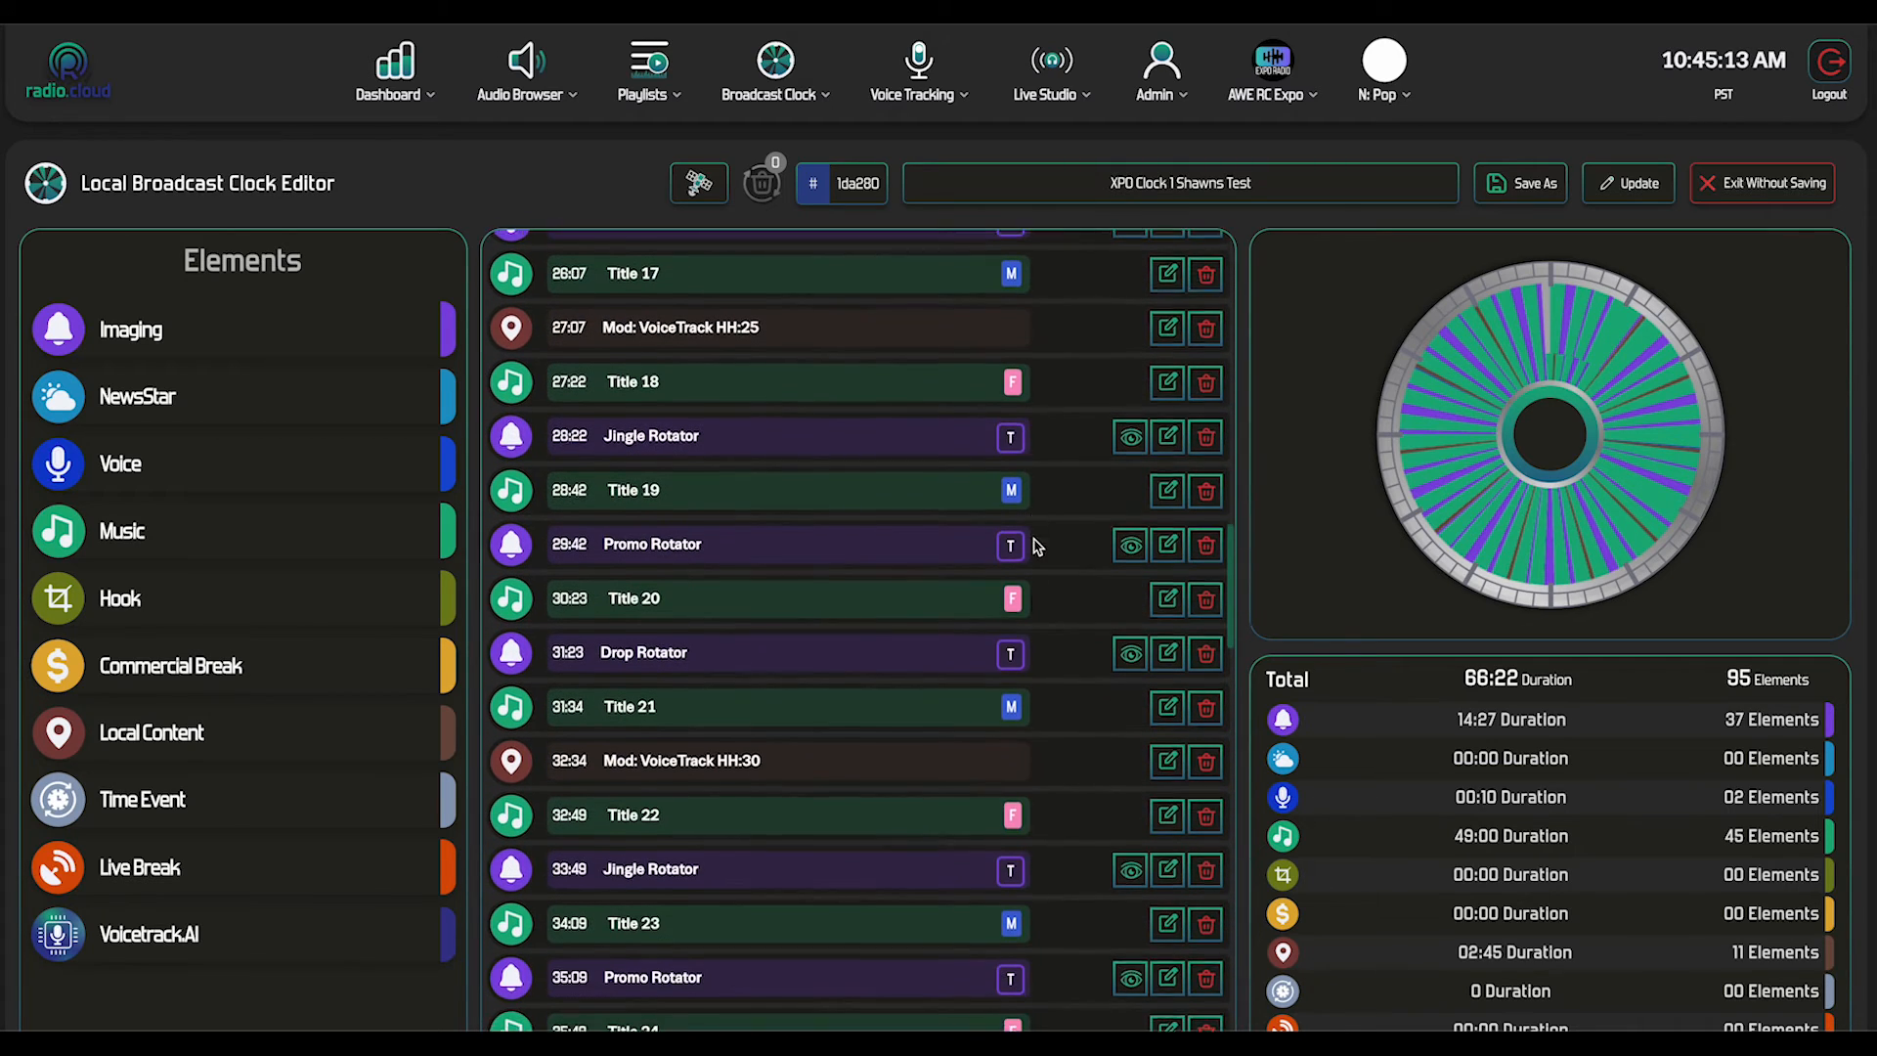
pyautogui.scroll(18, 1036, 667)
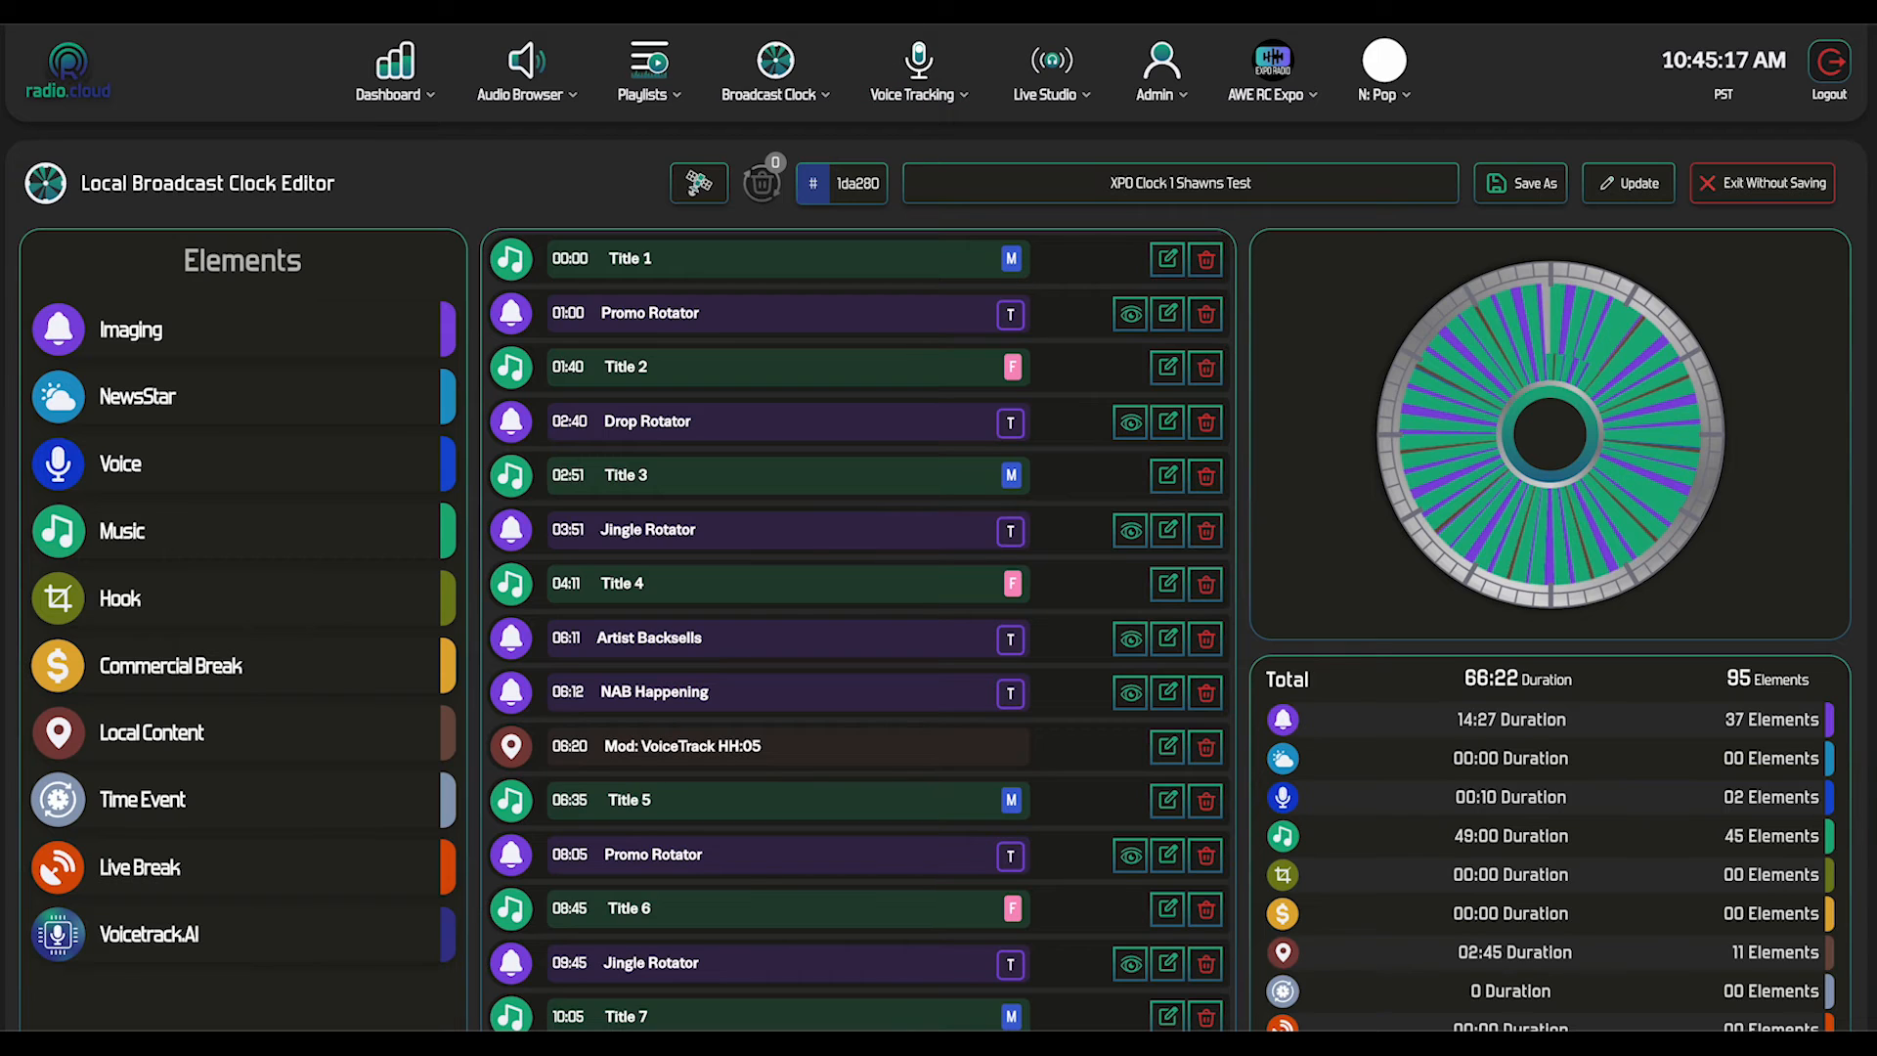
# Step: Examine the songs scheduled in the 16 o'clock hour of the local playlist for 2024-02-07
pyautogui.hotkey('ctrl', 'Tab')
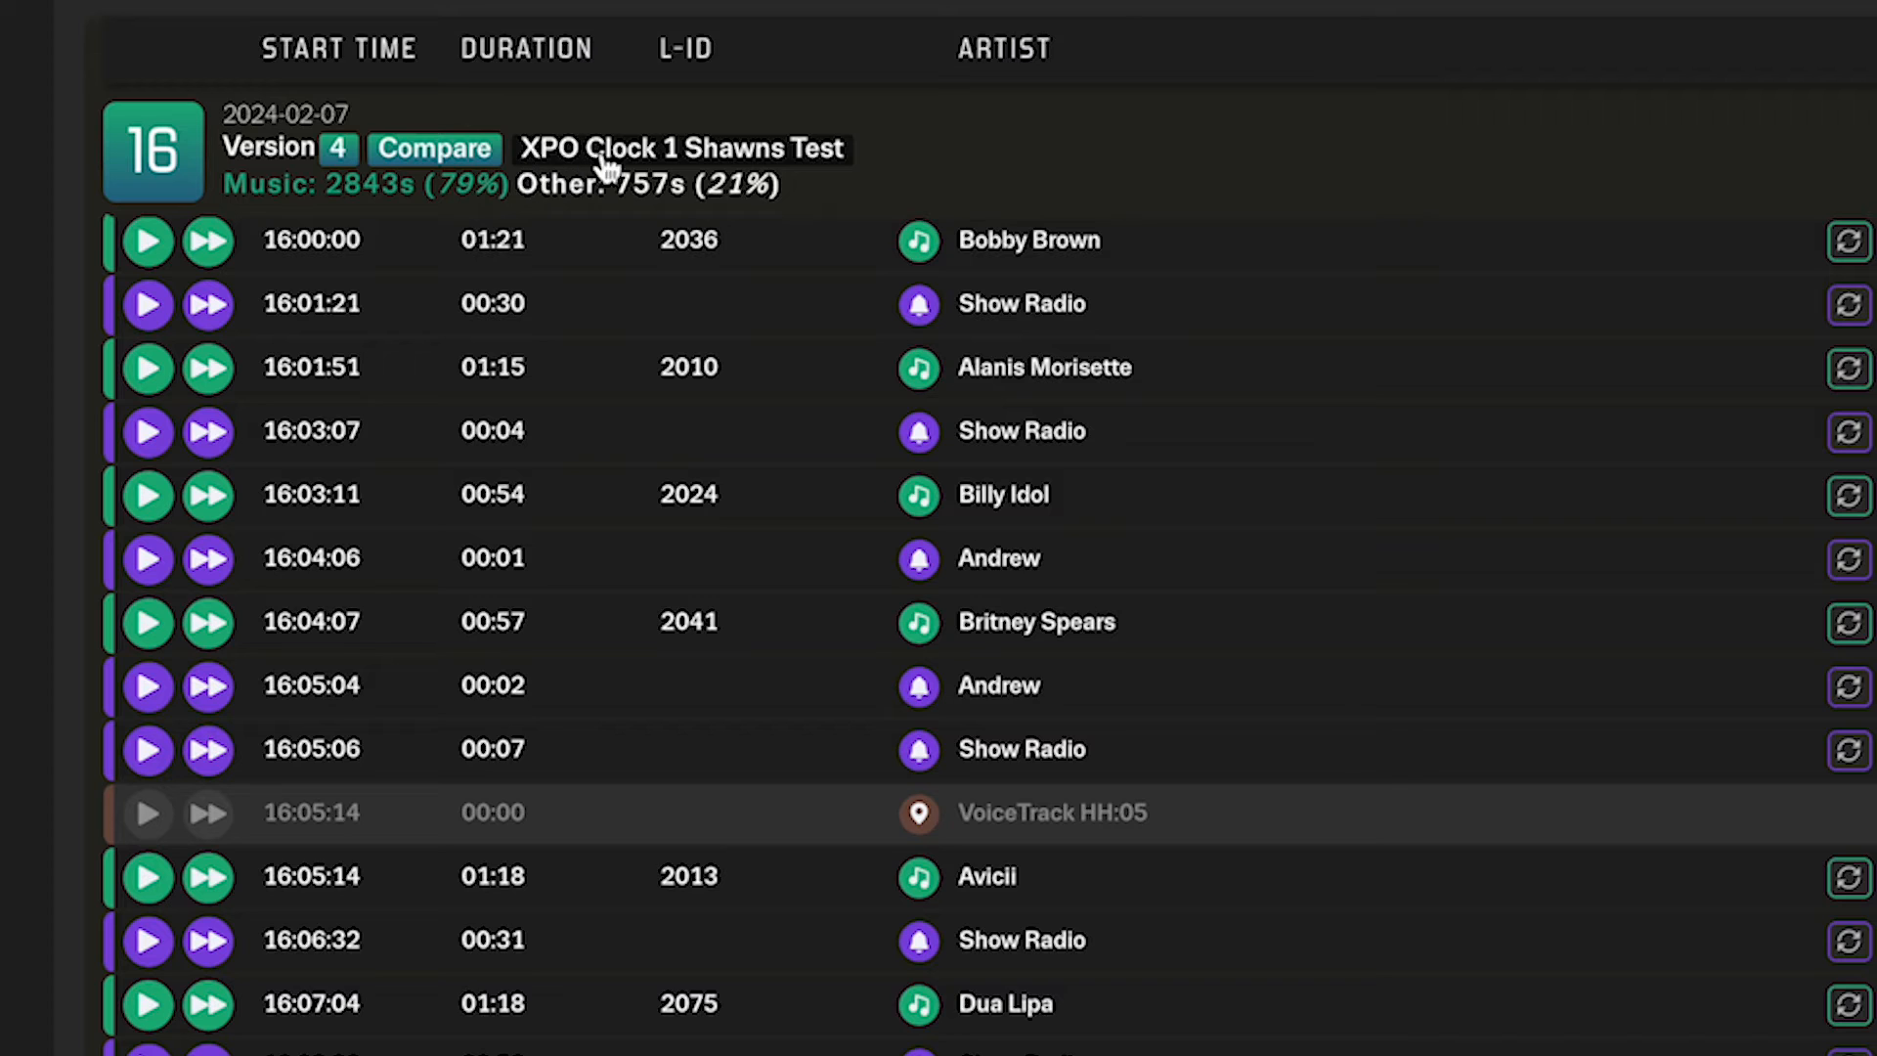
pyautogui.click(1021, 247)
pyautogui.click(1110, 366)
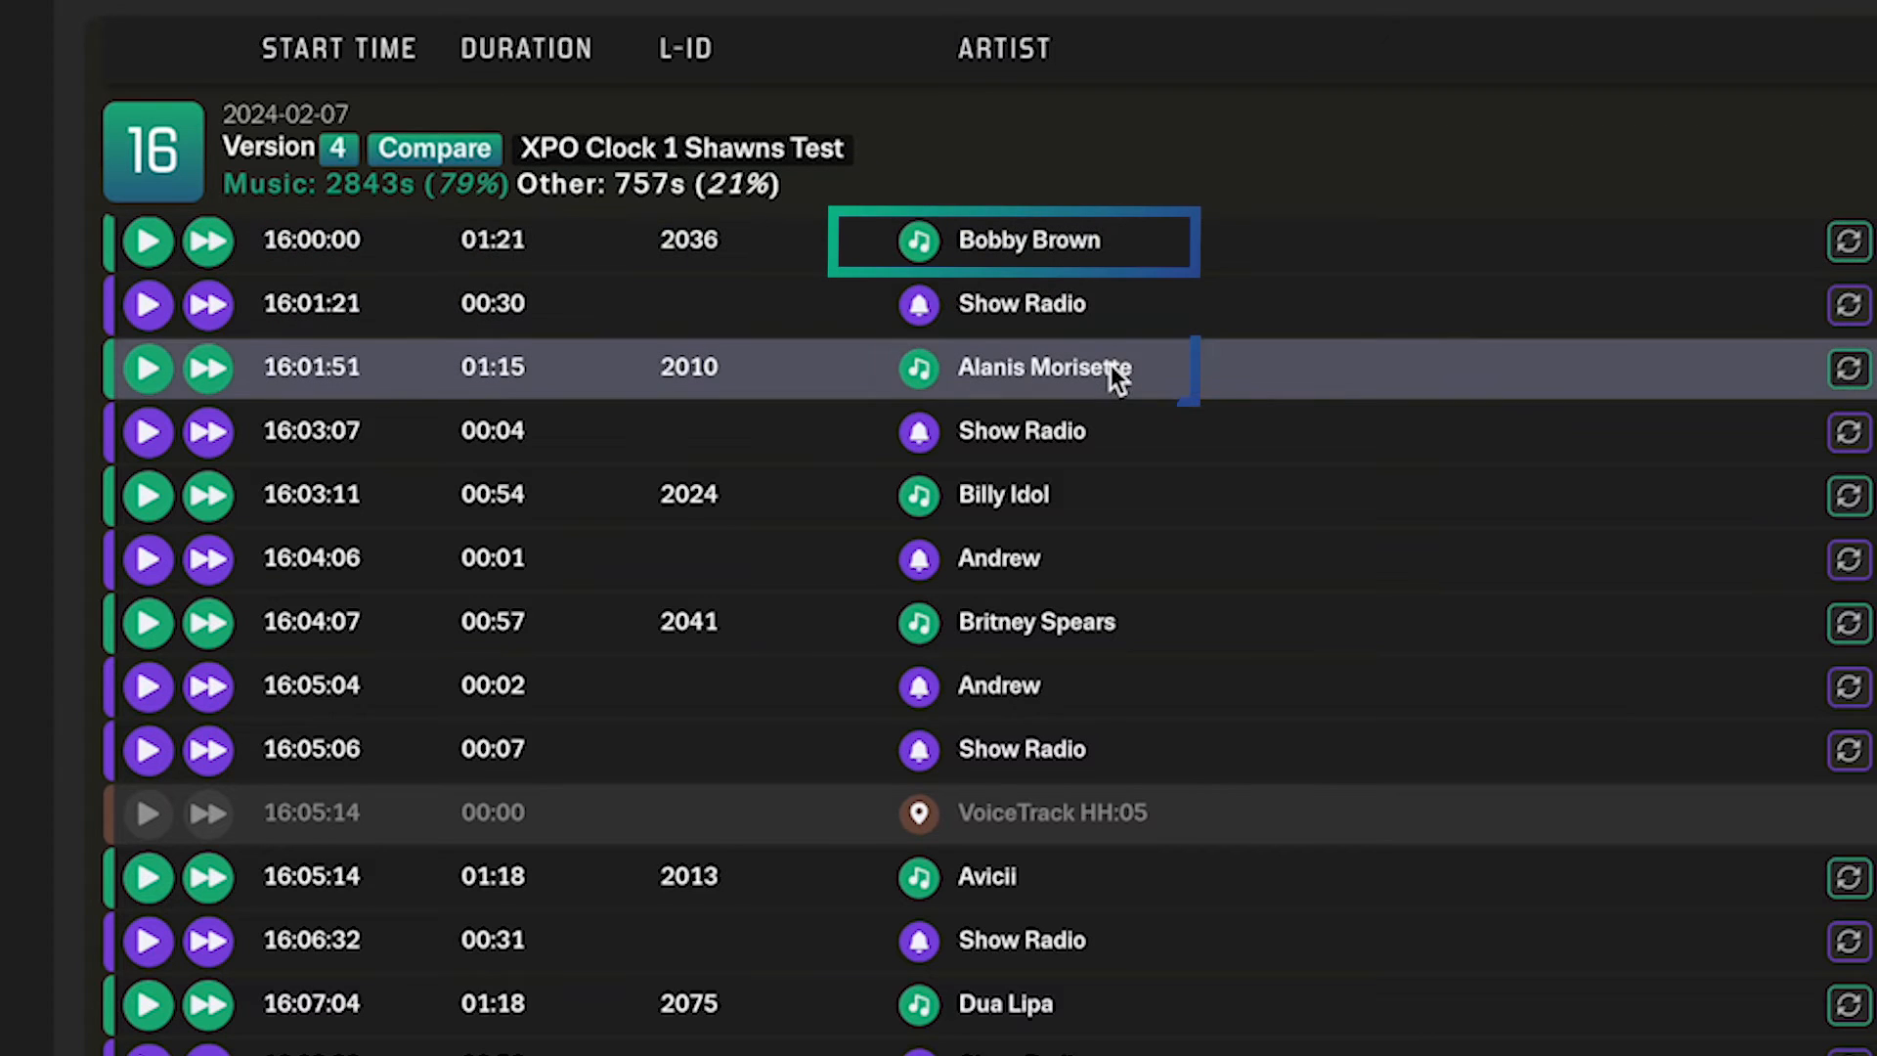
pyautogui.click(1114, 478)
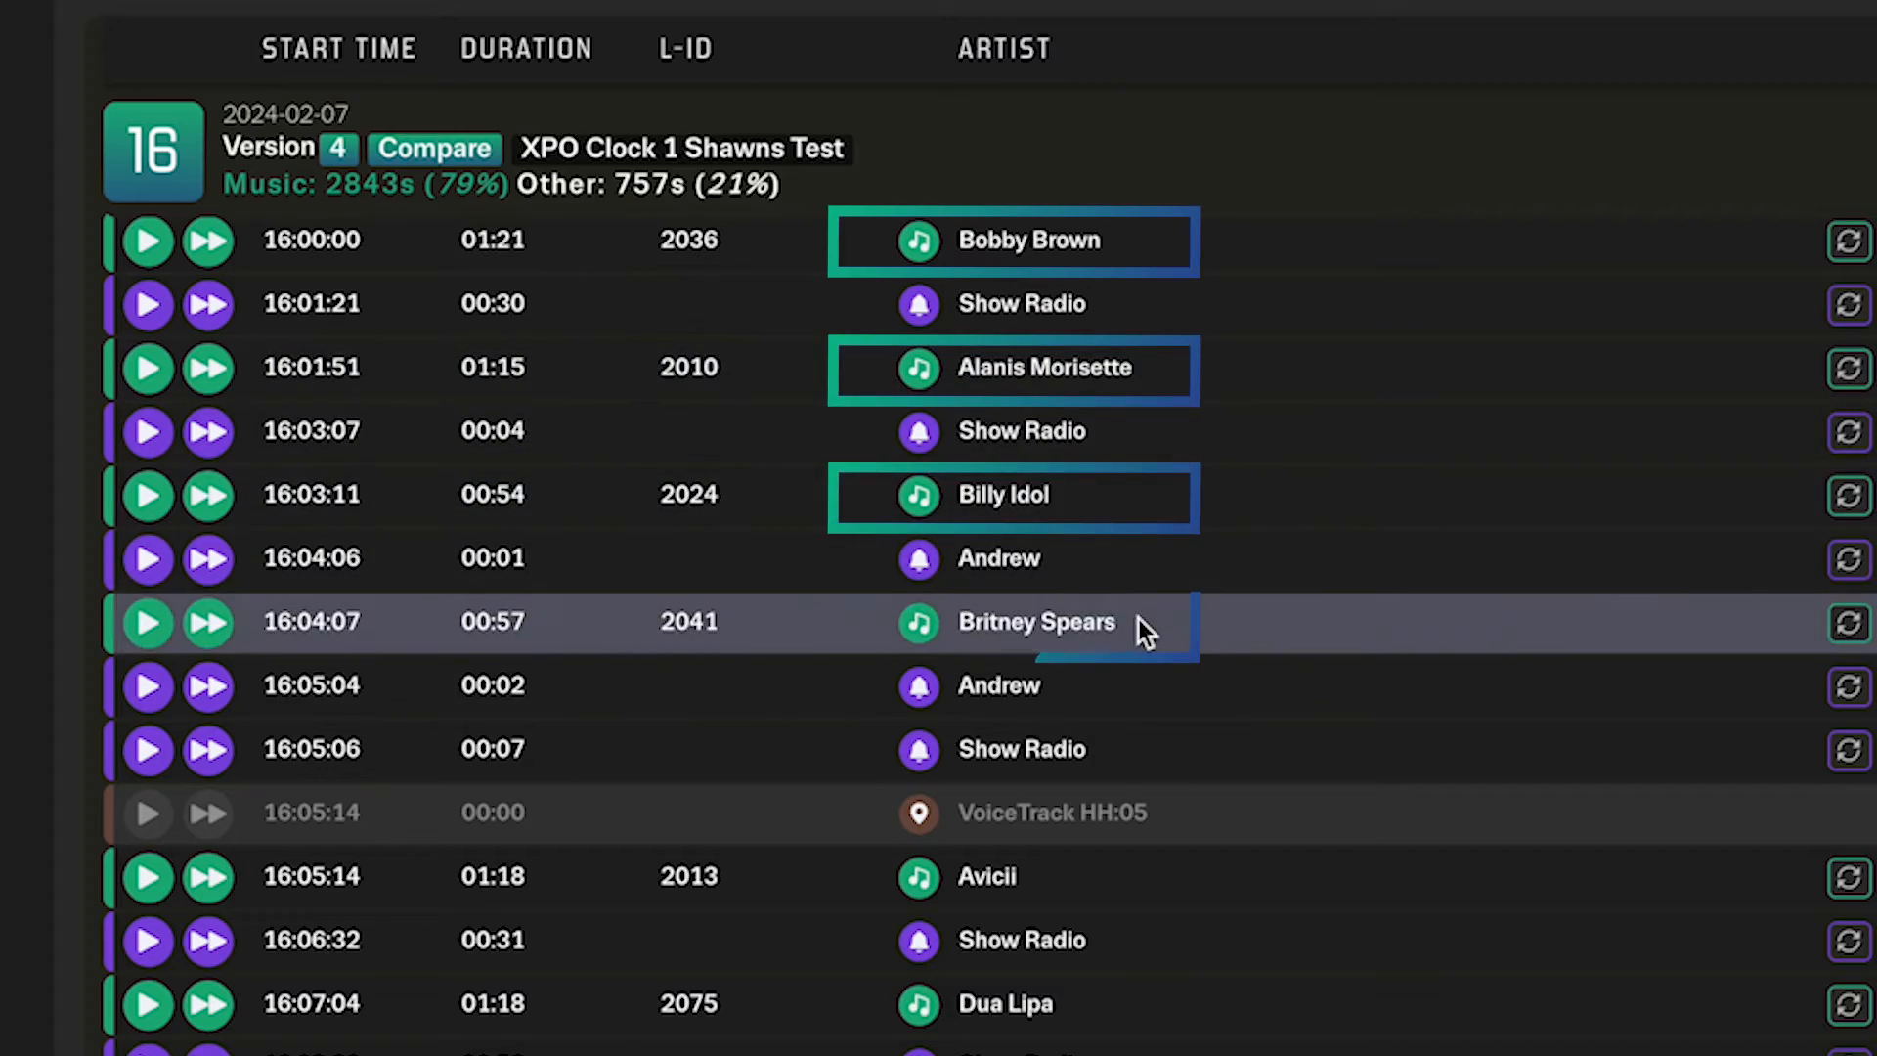
pyautogui.click(1138, 622)
pyautogui.scroll(-4, 1160, 845)
pyautogui.scroll(-4, 603, 694)
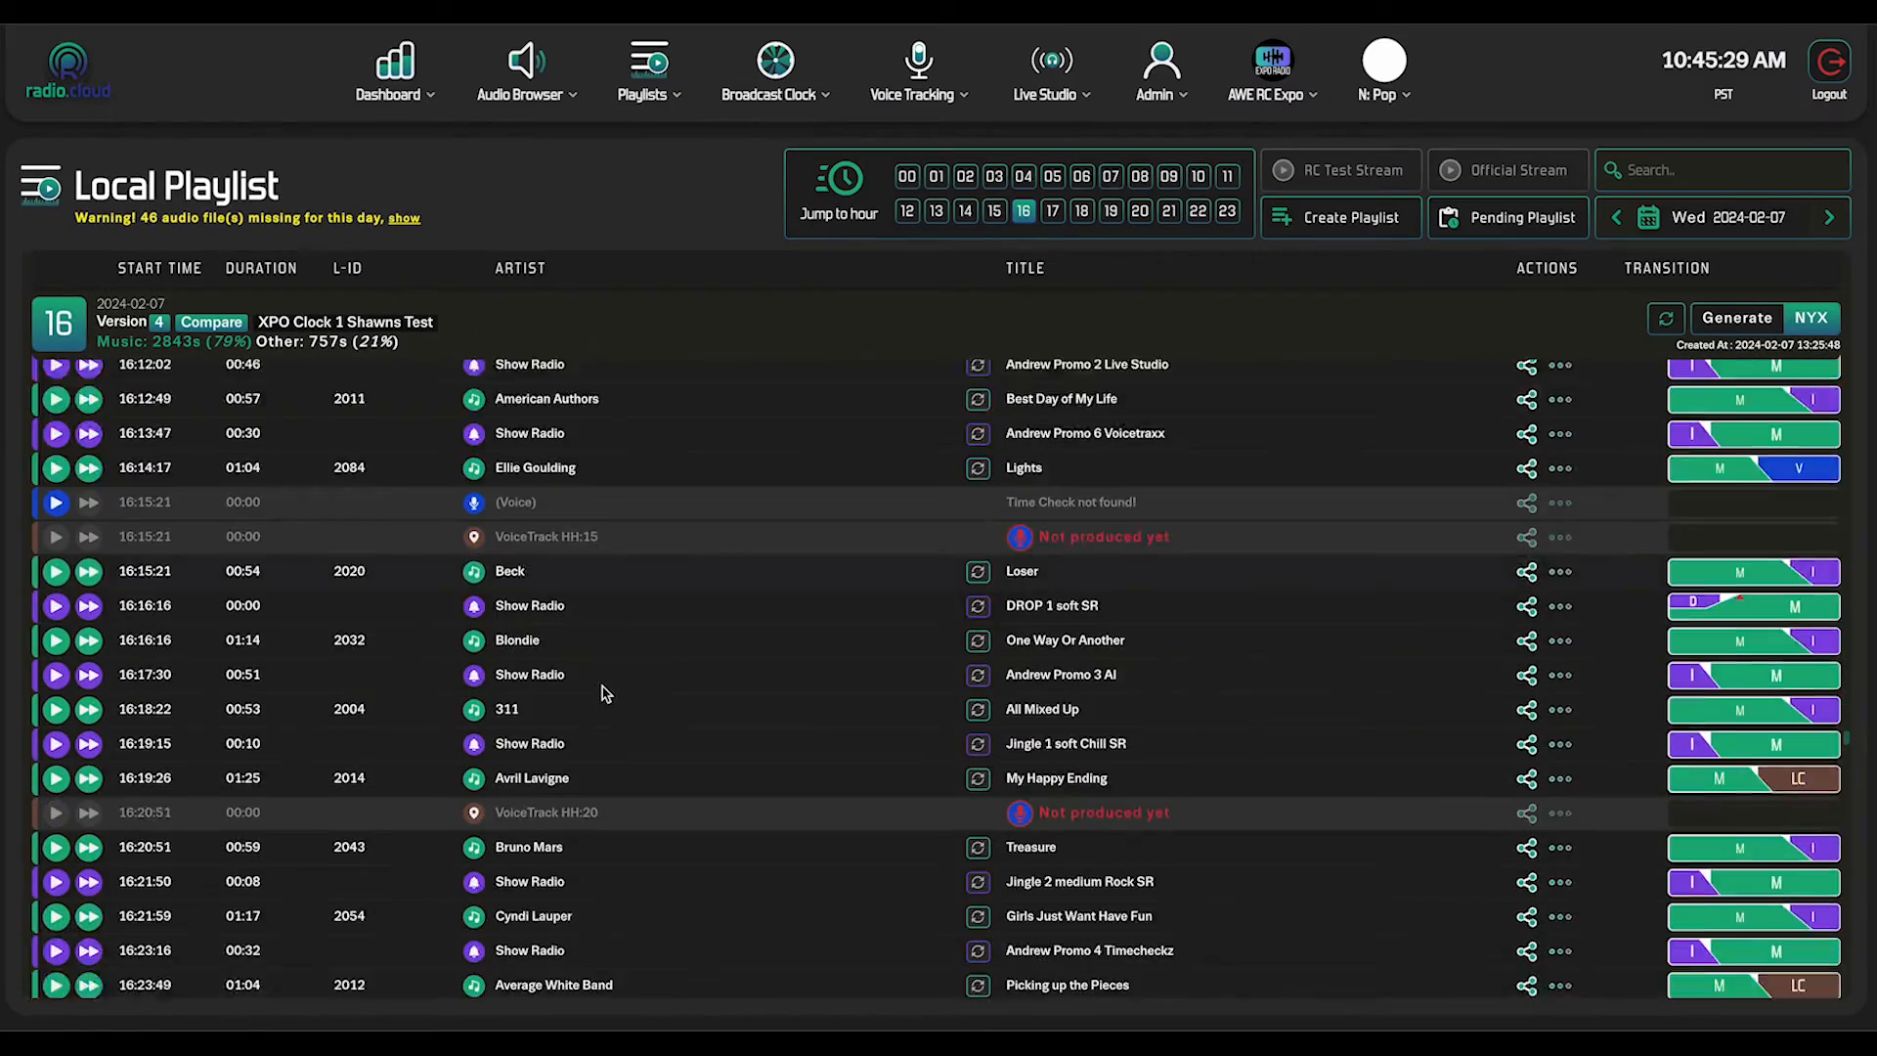
pyautogui.scroll(7, 603, 693)
pyautogui.scroll(3, 603, 693)
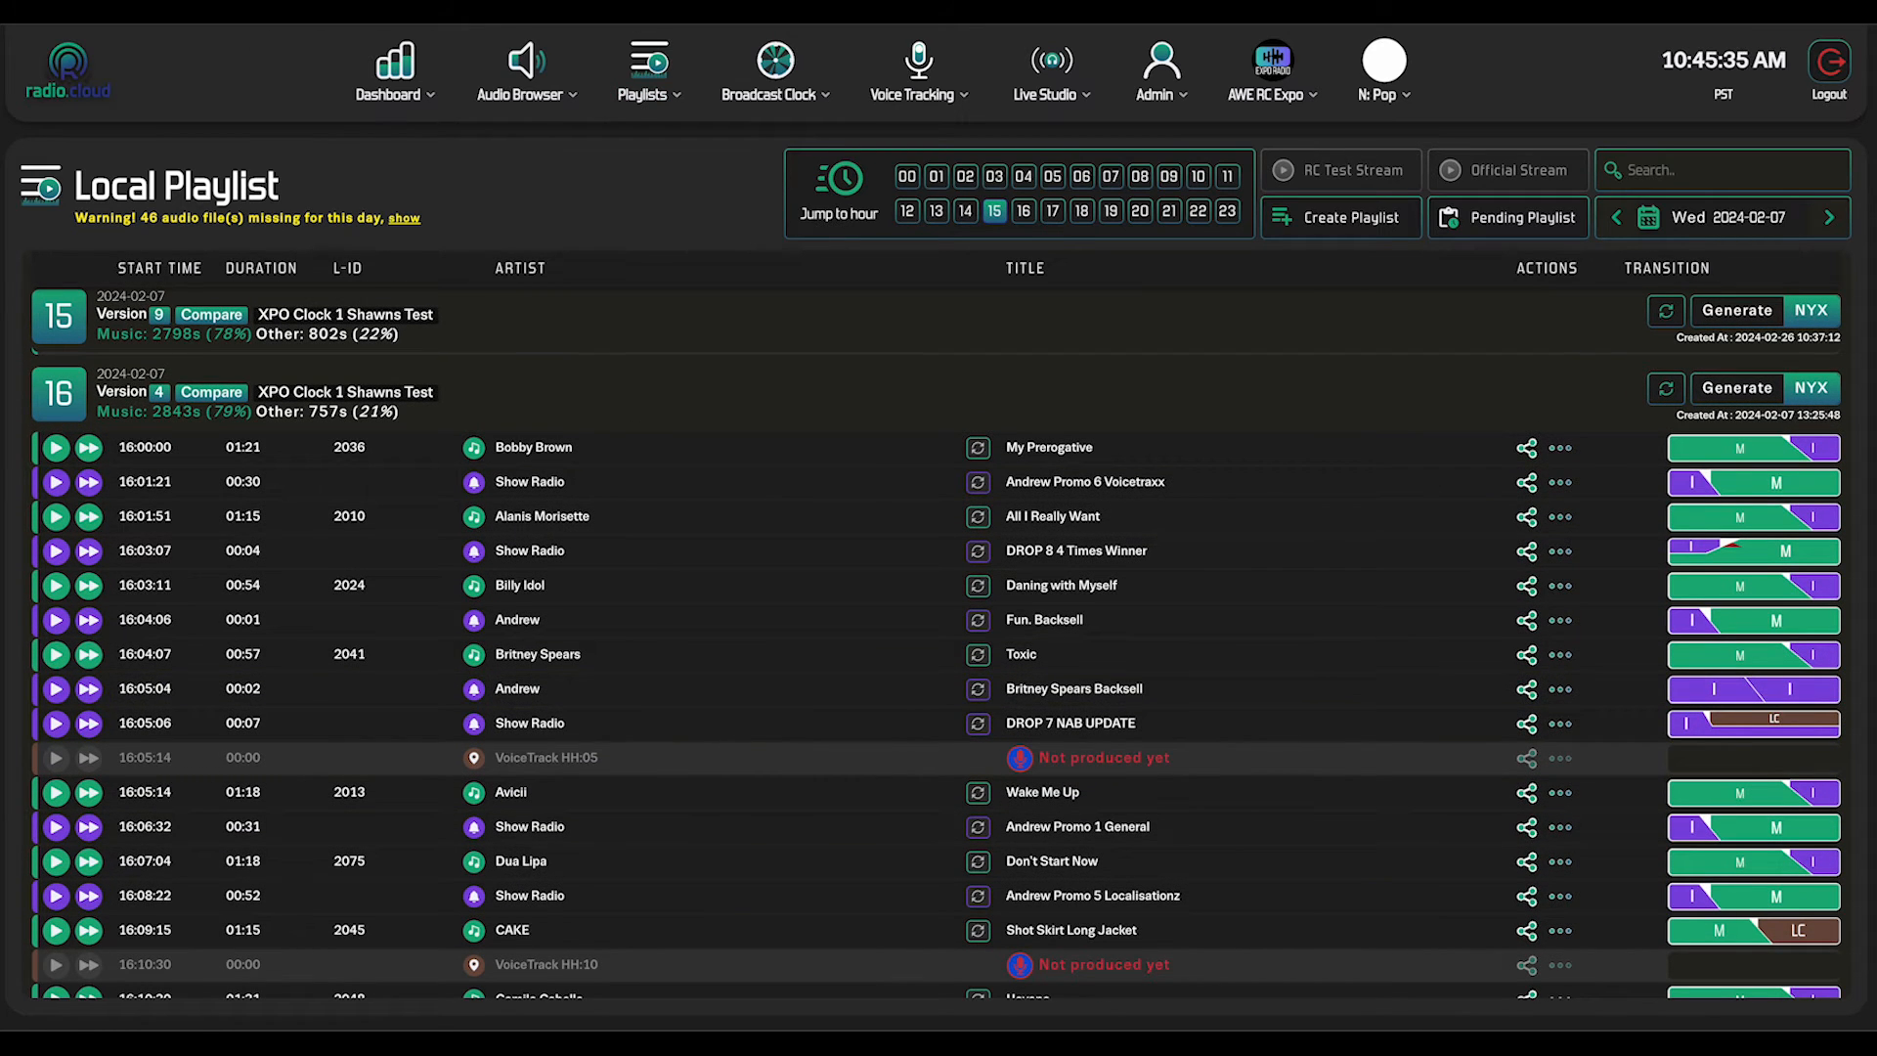
# Step: In the clock editor, set the tag of the Title 1 music element at 00:00 to Alternative and update the clock
pyautogui.click(337, 12)
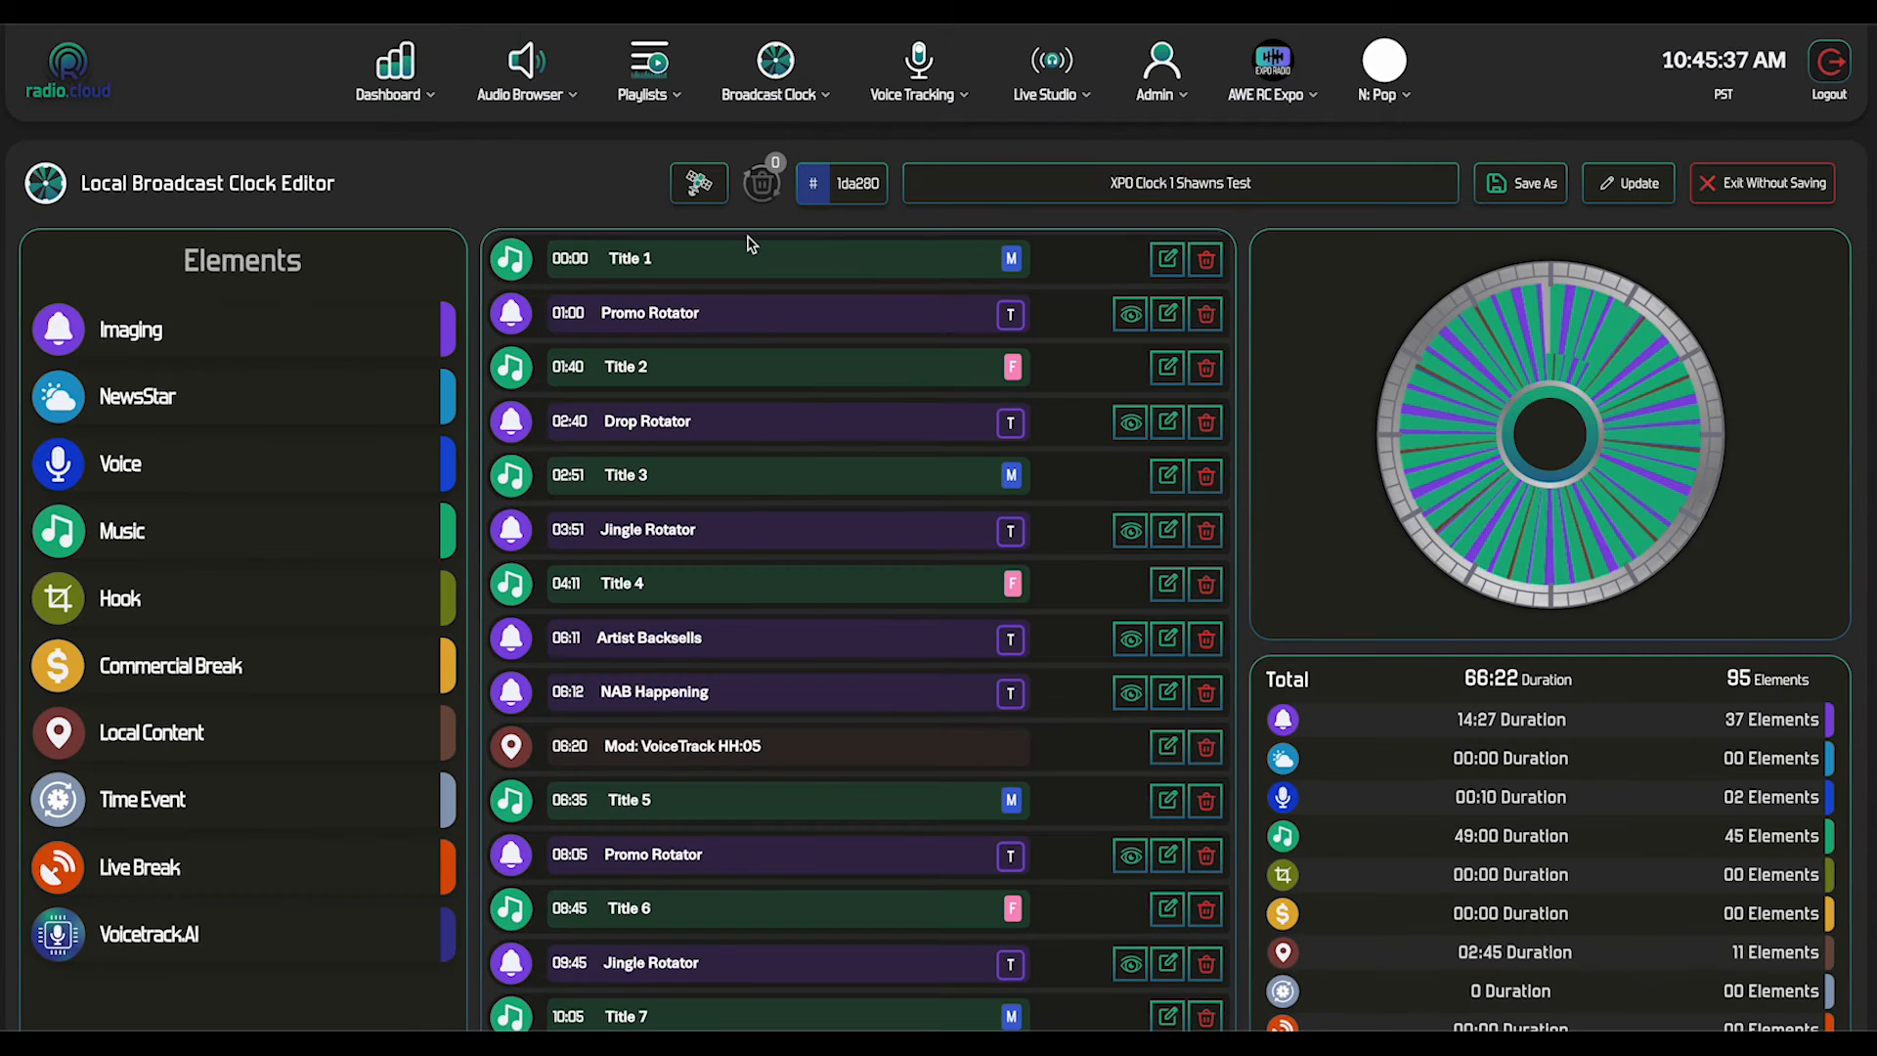
pyautogui.click(1166, 259)
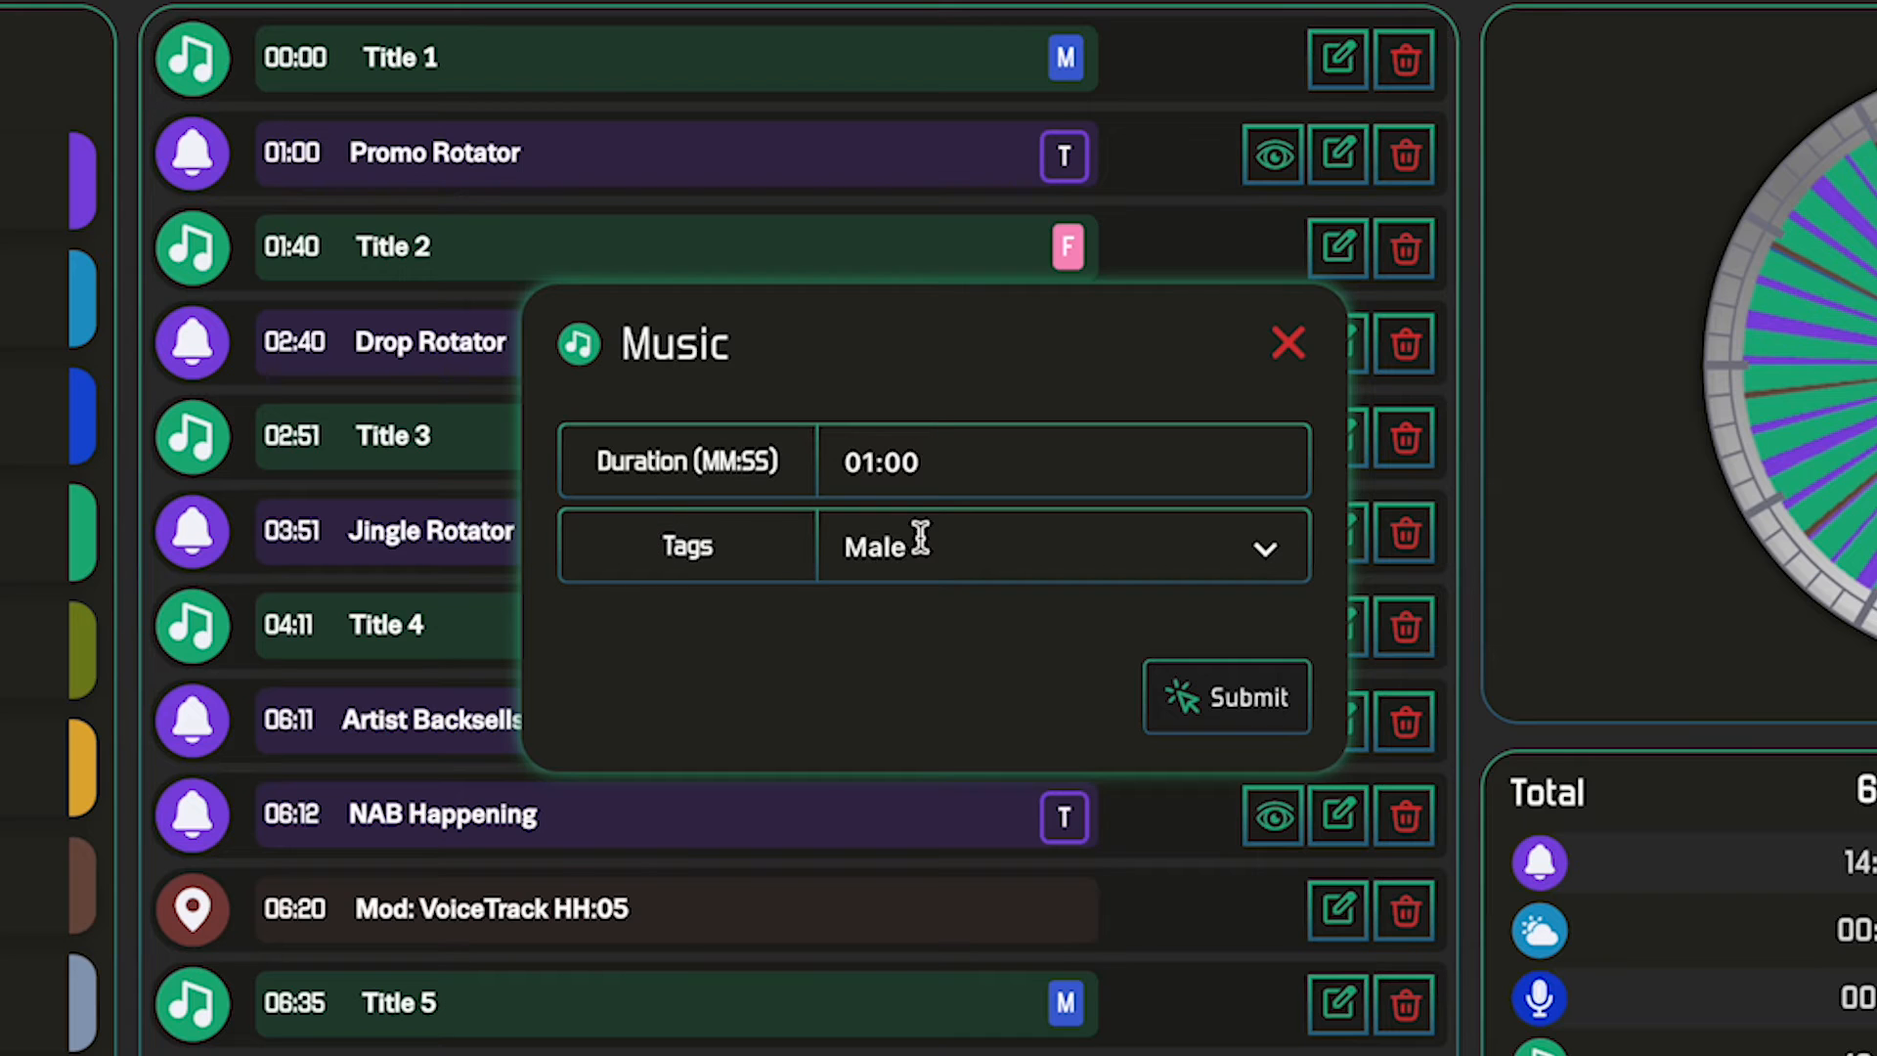
pyautogui.click(971, 543)
pyautogui.click(970, 543)
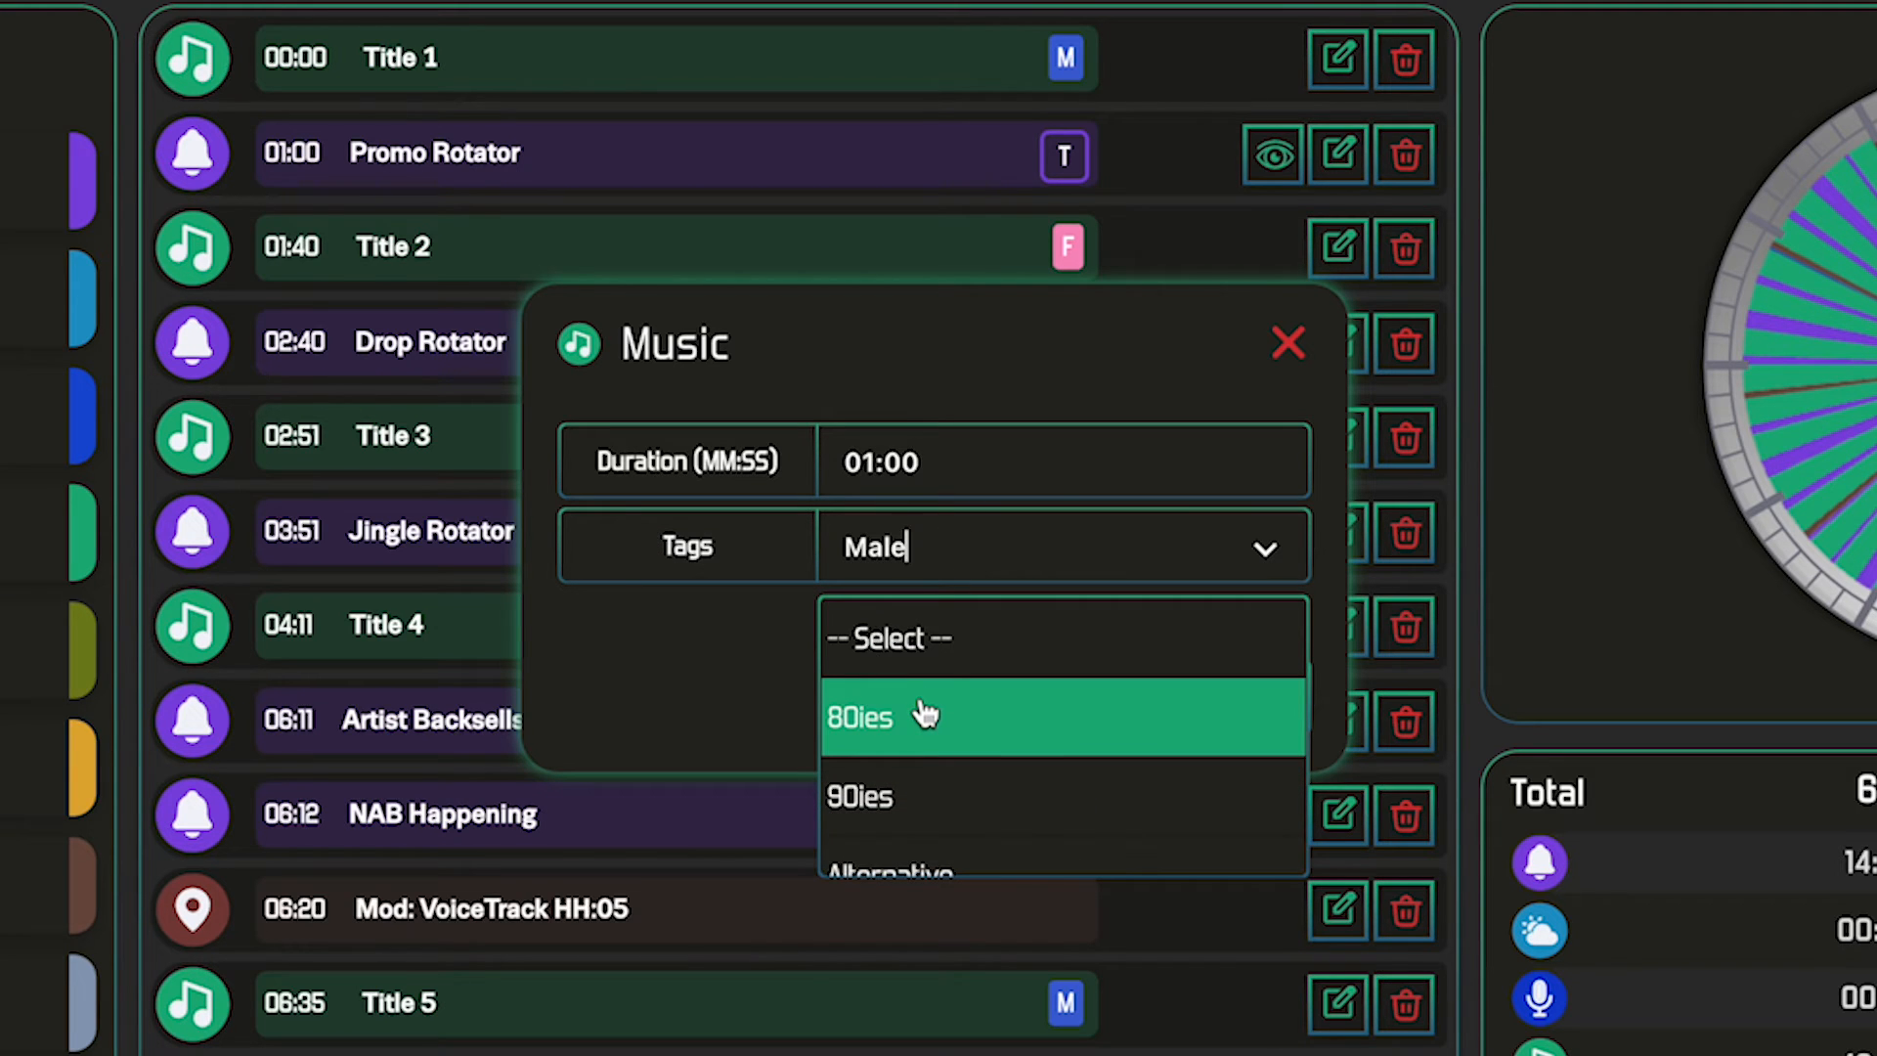
pyautogui.scroll(-6, 925, 714)
pyautogui.scroll(4, 925, 714)
pyautogui.scroll(4, 924, 714)
pyautogui.scroll(-1, 924, 718)
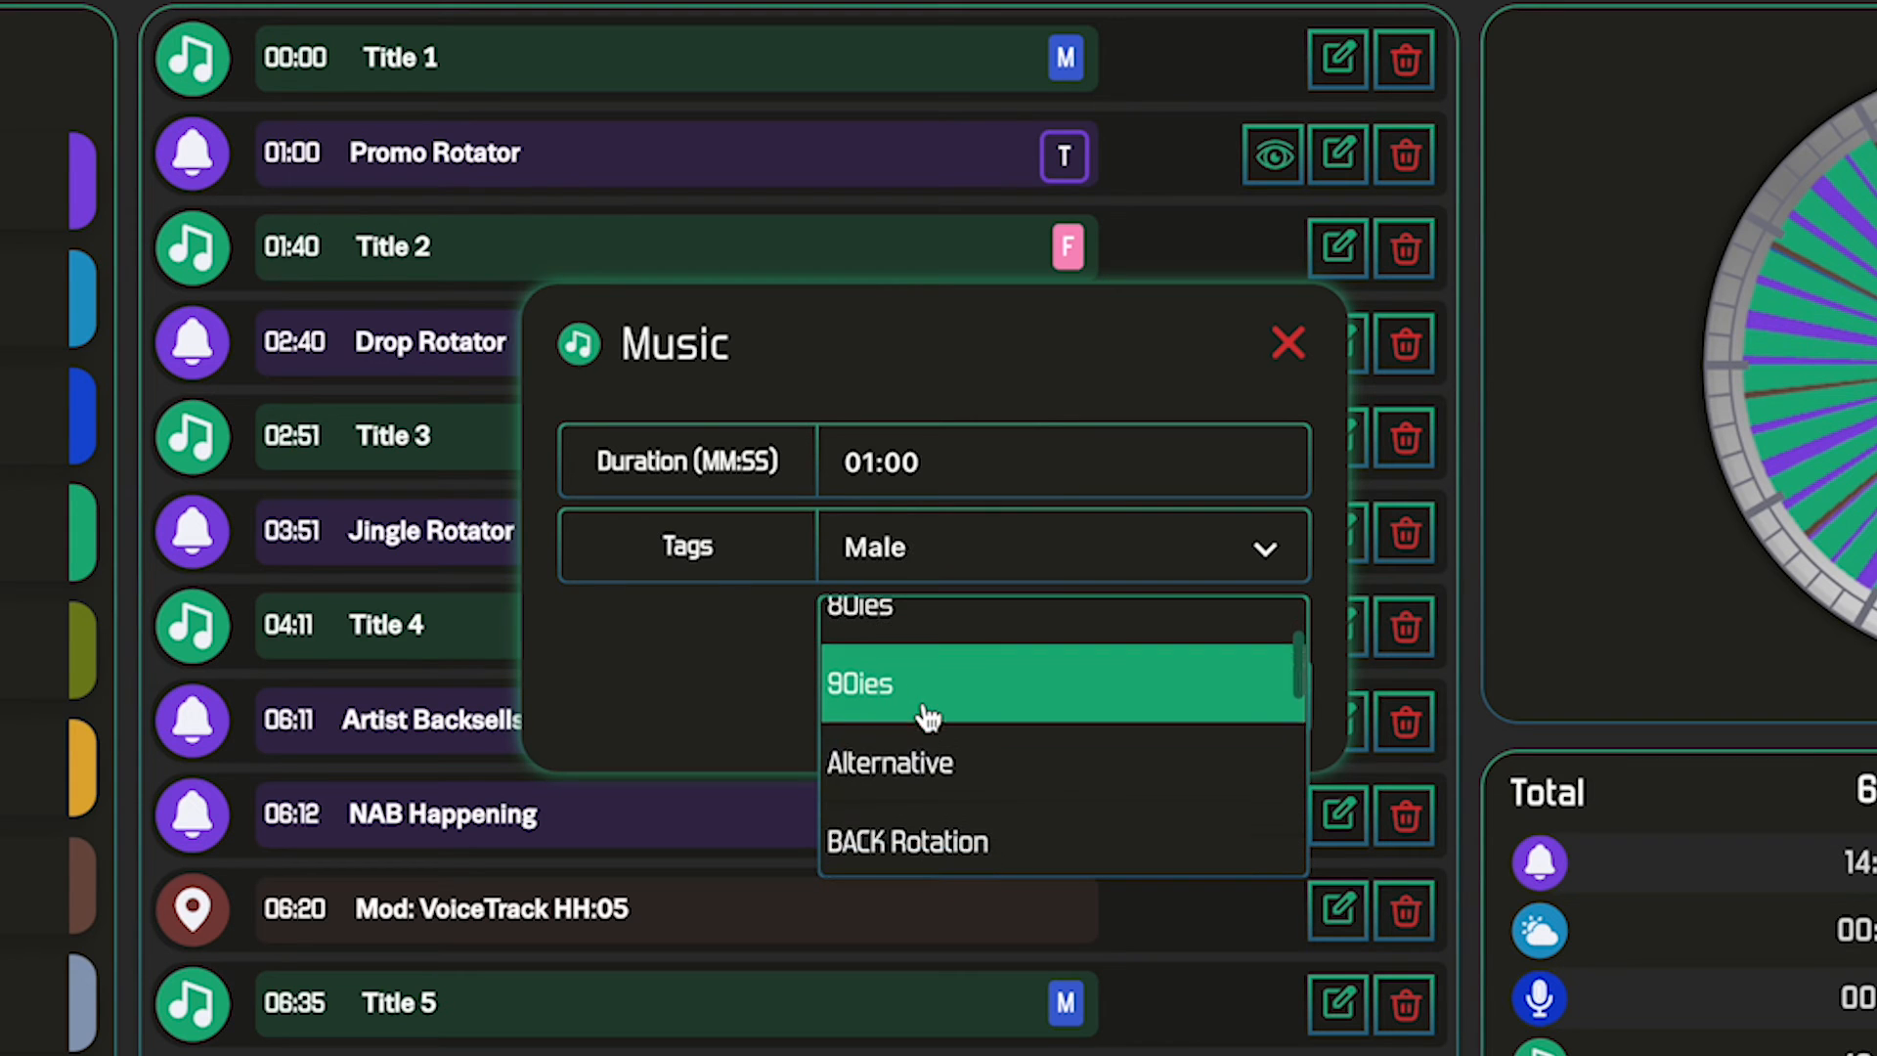
pyautogui.click(931, 759)
pyautogui.click(1181, 698)
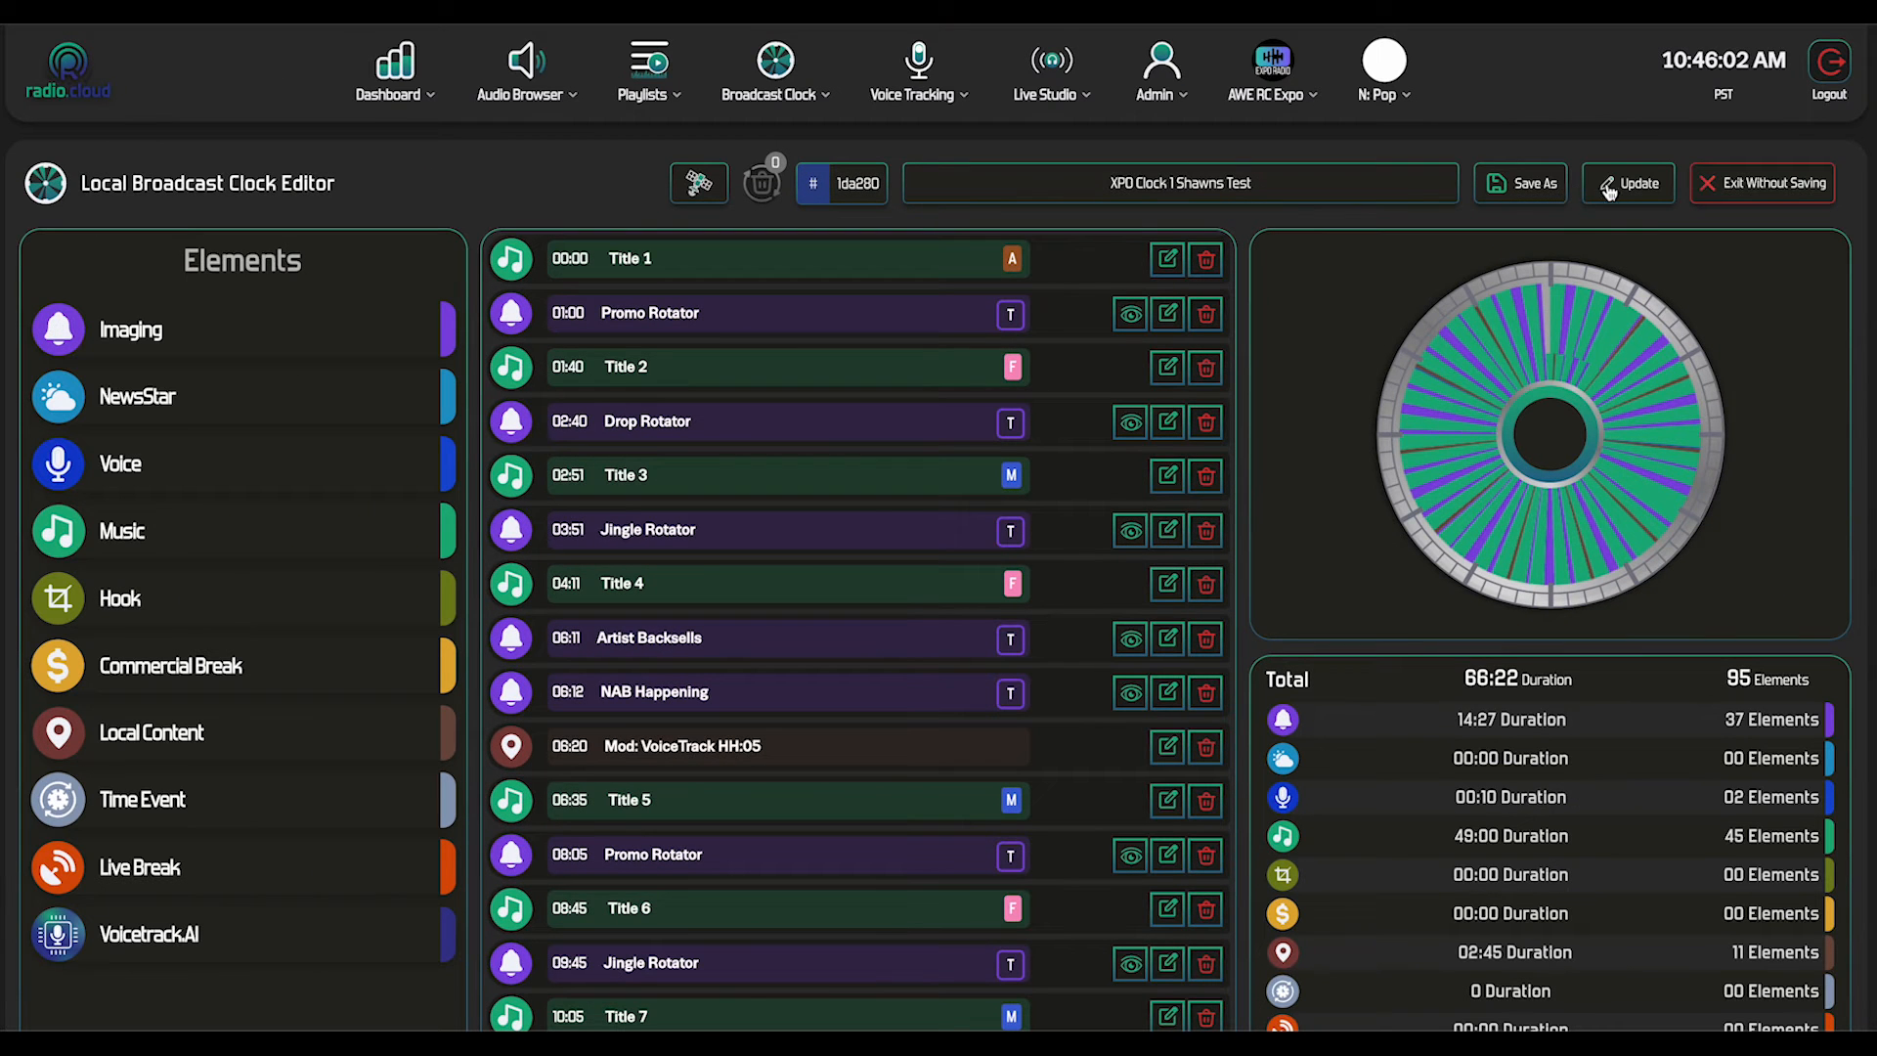
pyautogui.click(1609, 191)
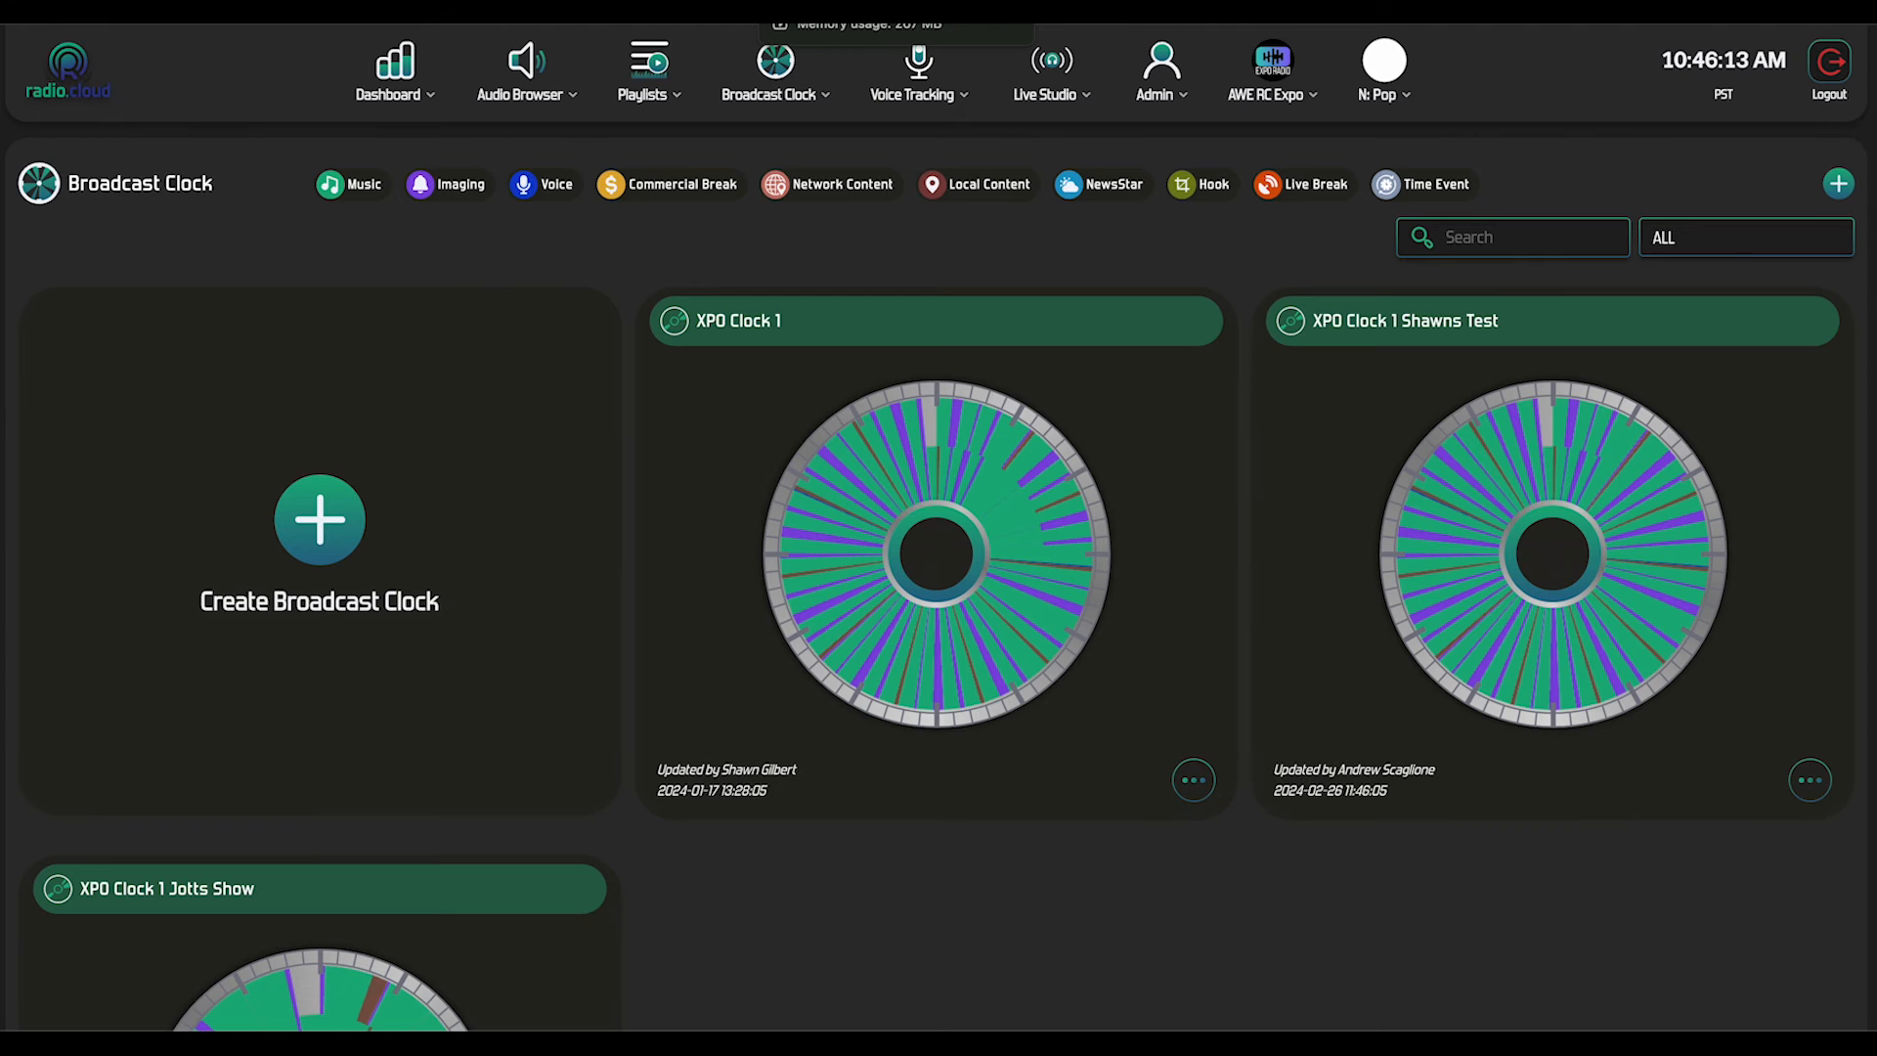
# Step: Regenerate the 16 o'clock hour of the local playlist for 2024-02-07, accepting the generation of a past hour
pyautogui.click(851, 8)
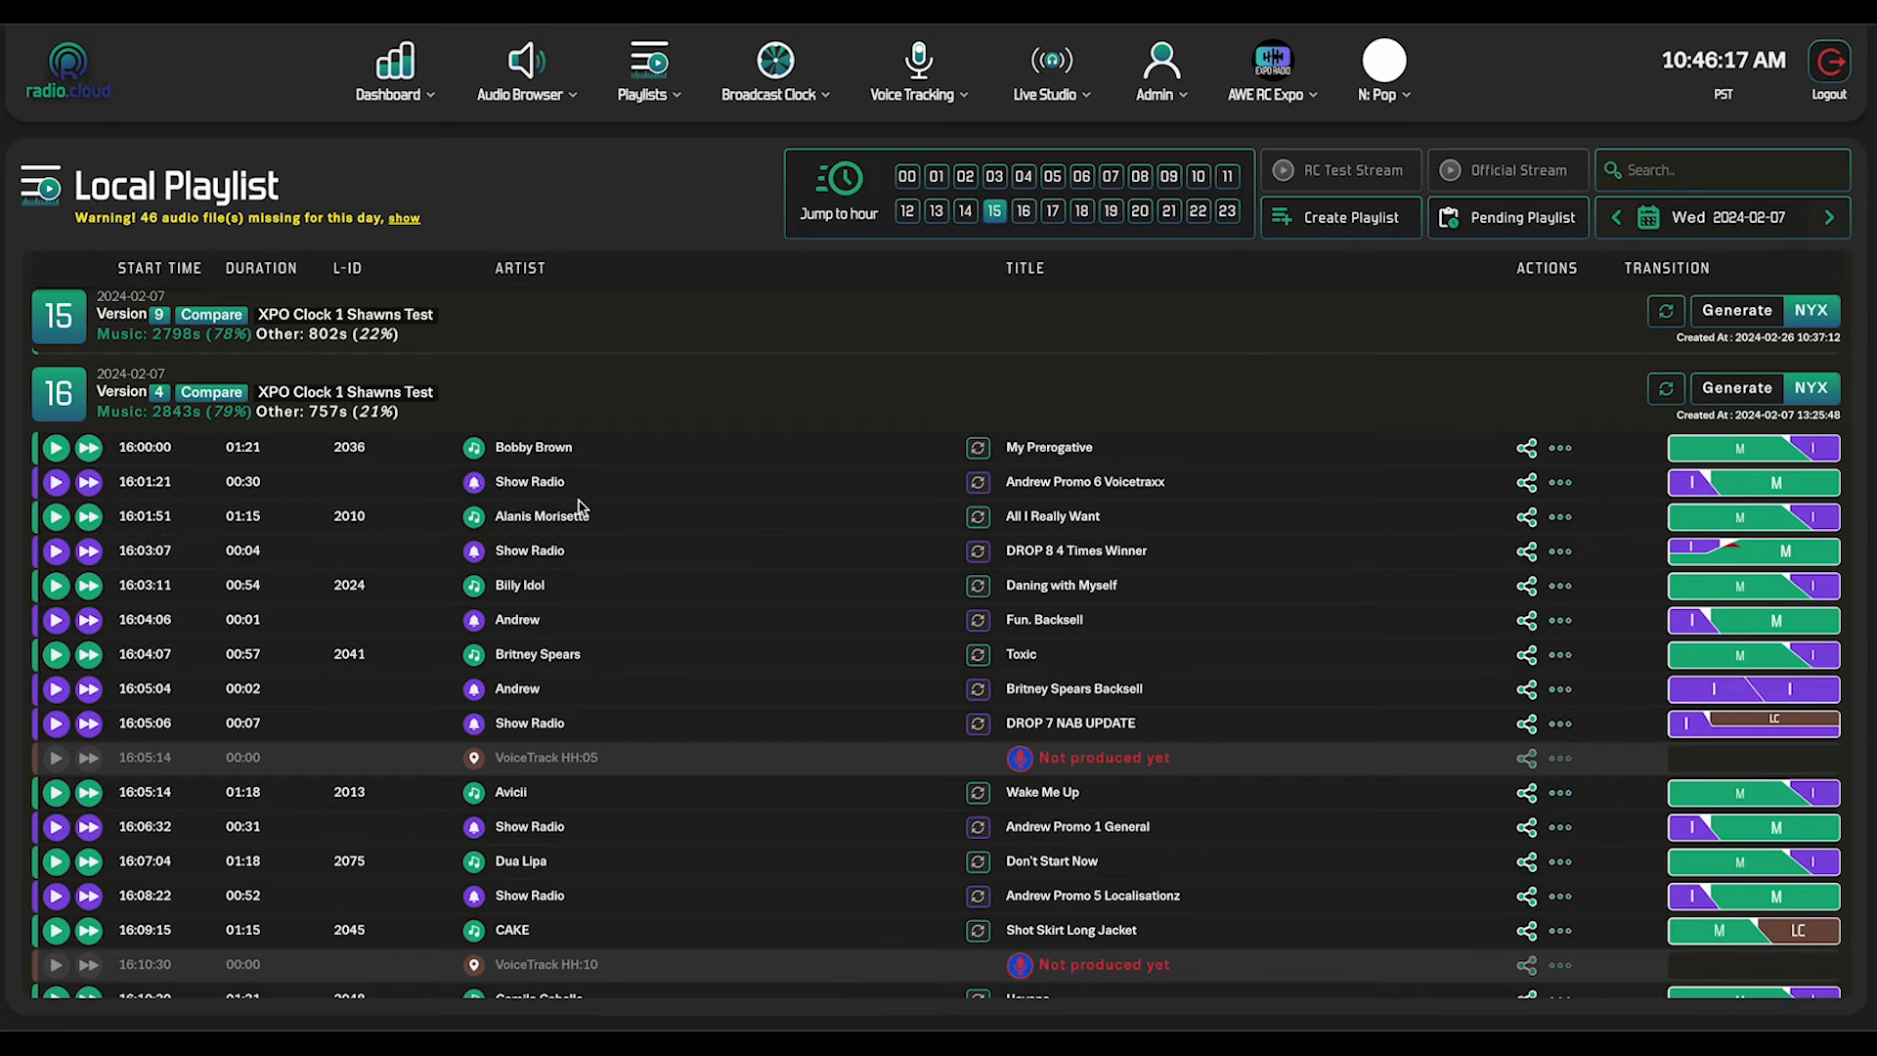
pyautogui.scroll(-1, 582, 504)
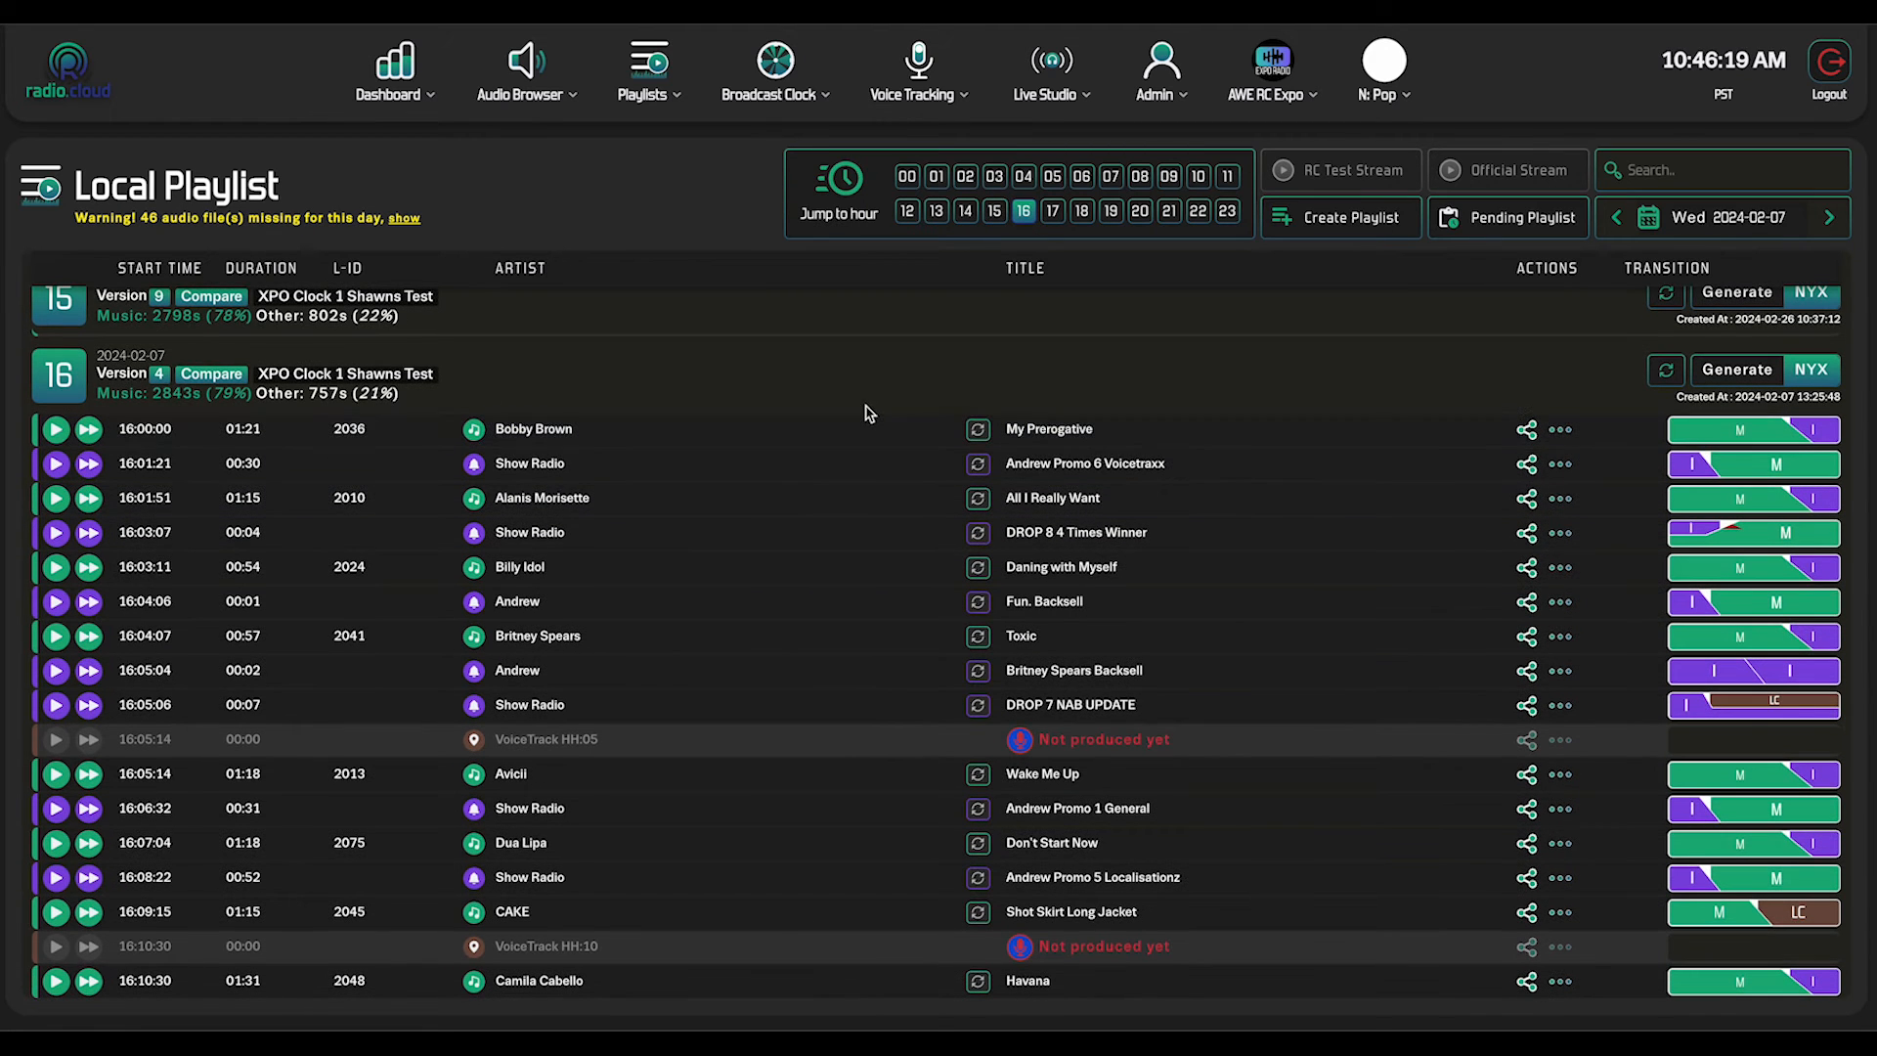
pyautogui.click(1733, 371)
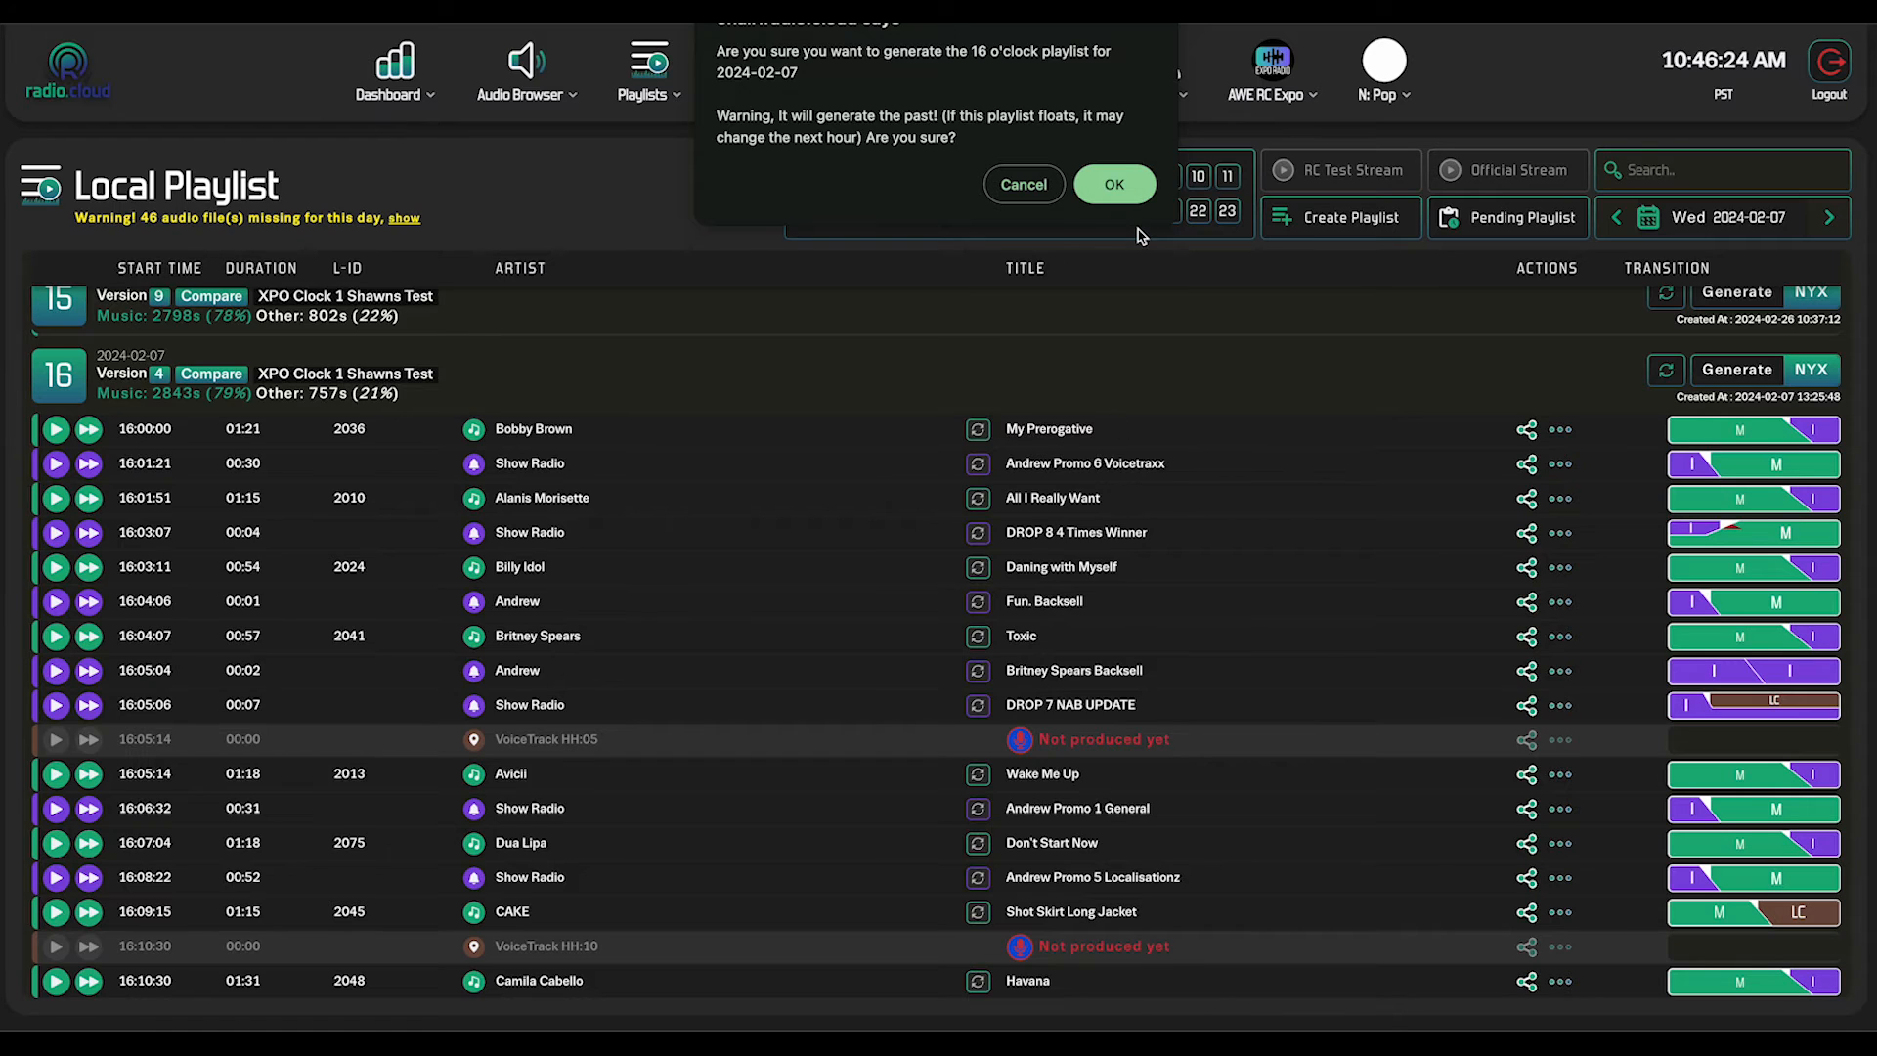
pyautogui.click(1114, 184)
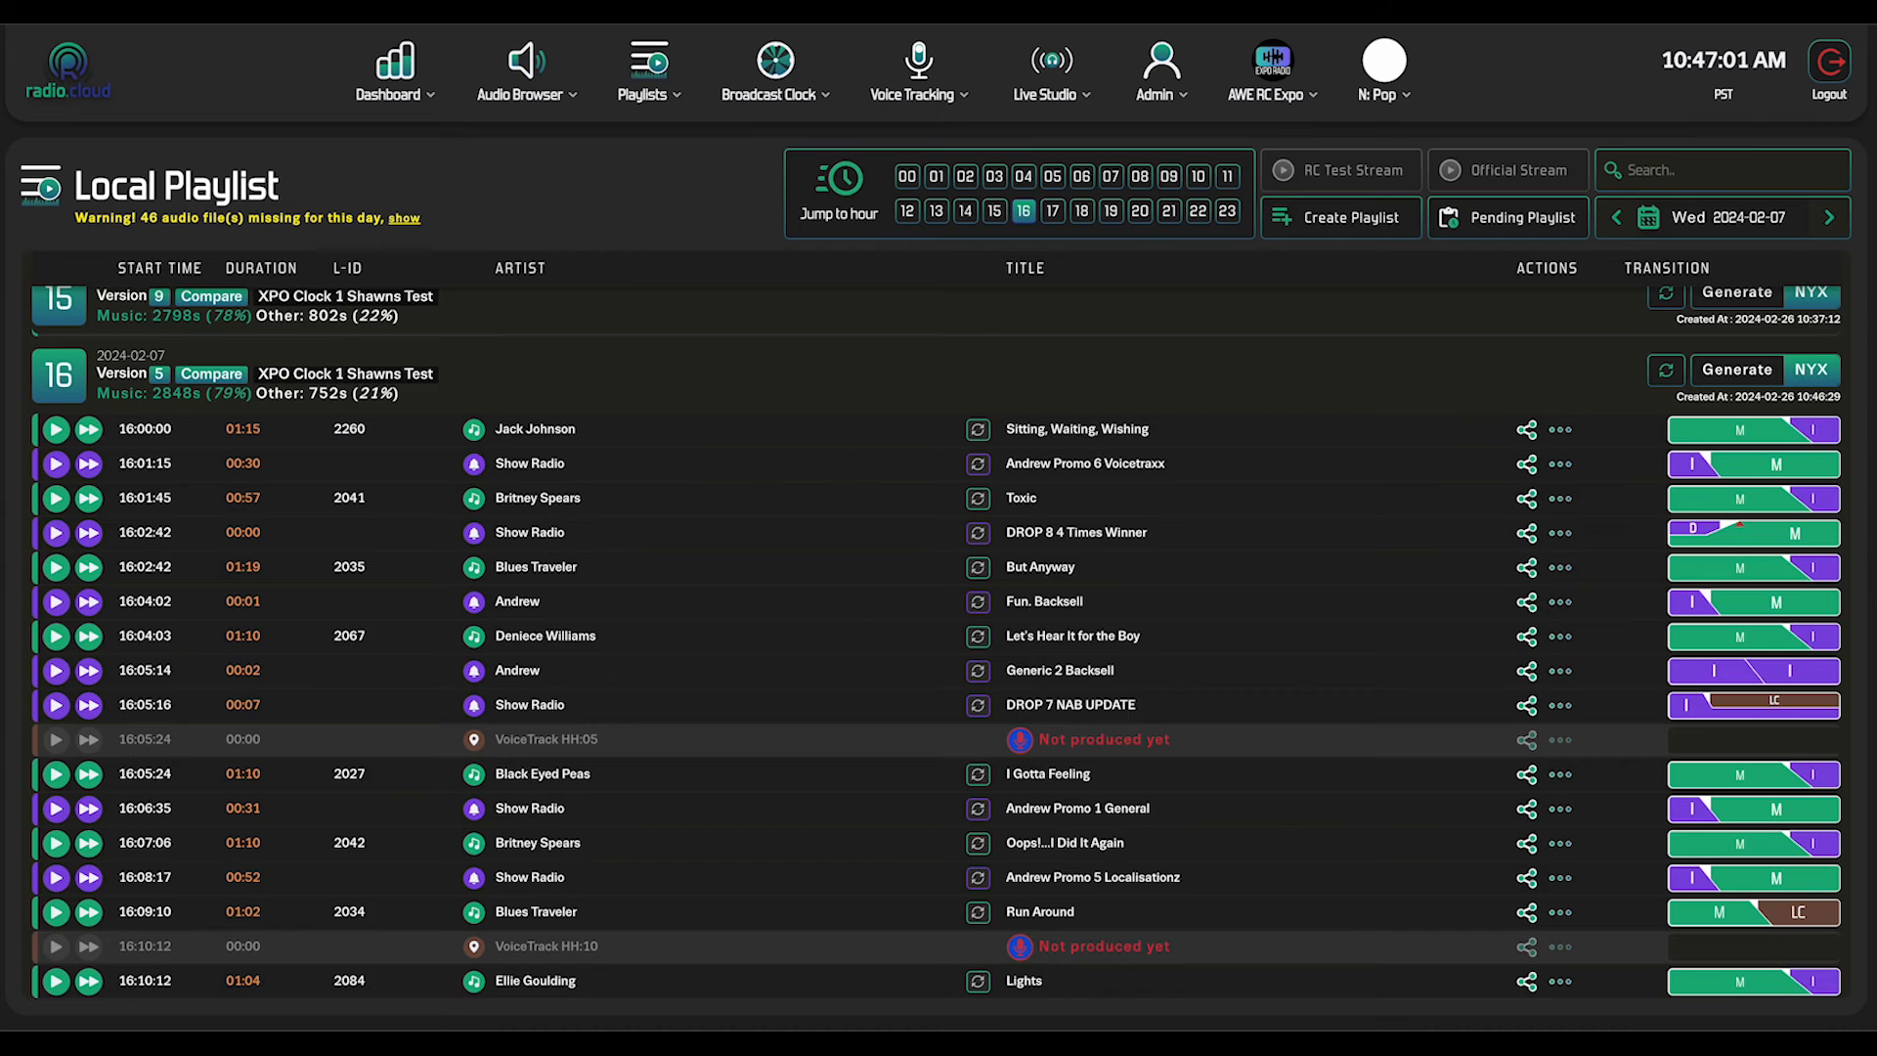
# Step: Revisit the tagged song in the Audio Browser and the Broadcast Clock overview
pyautogui.click(420, 10)
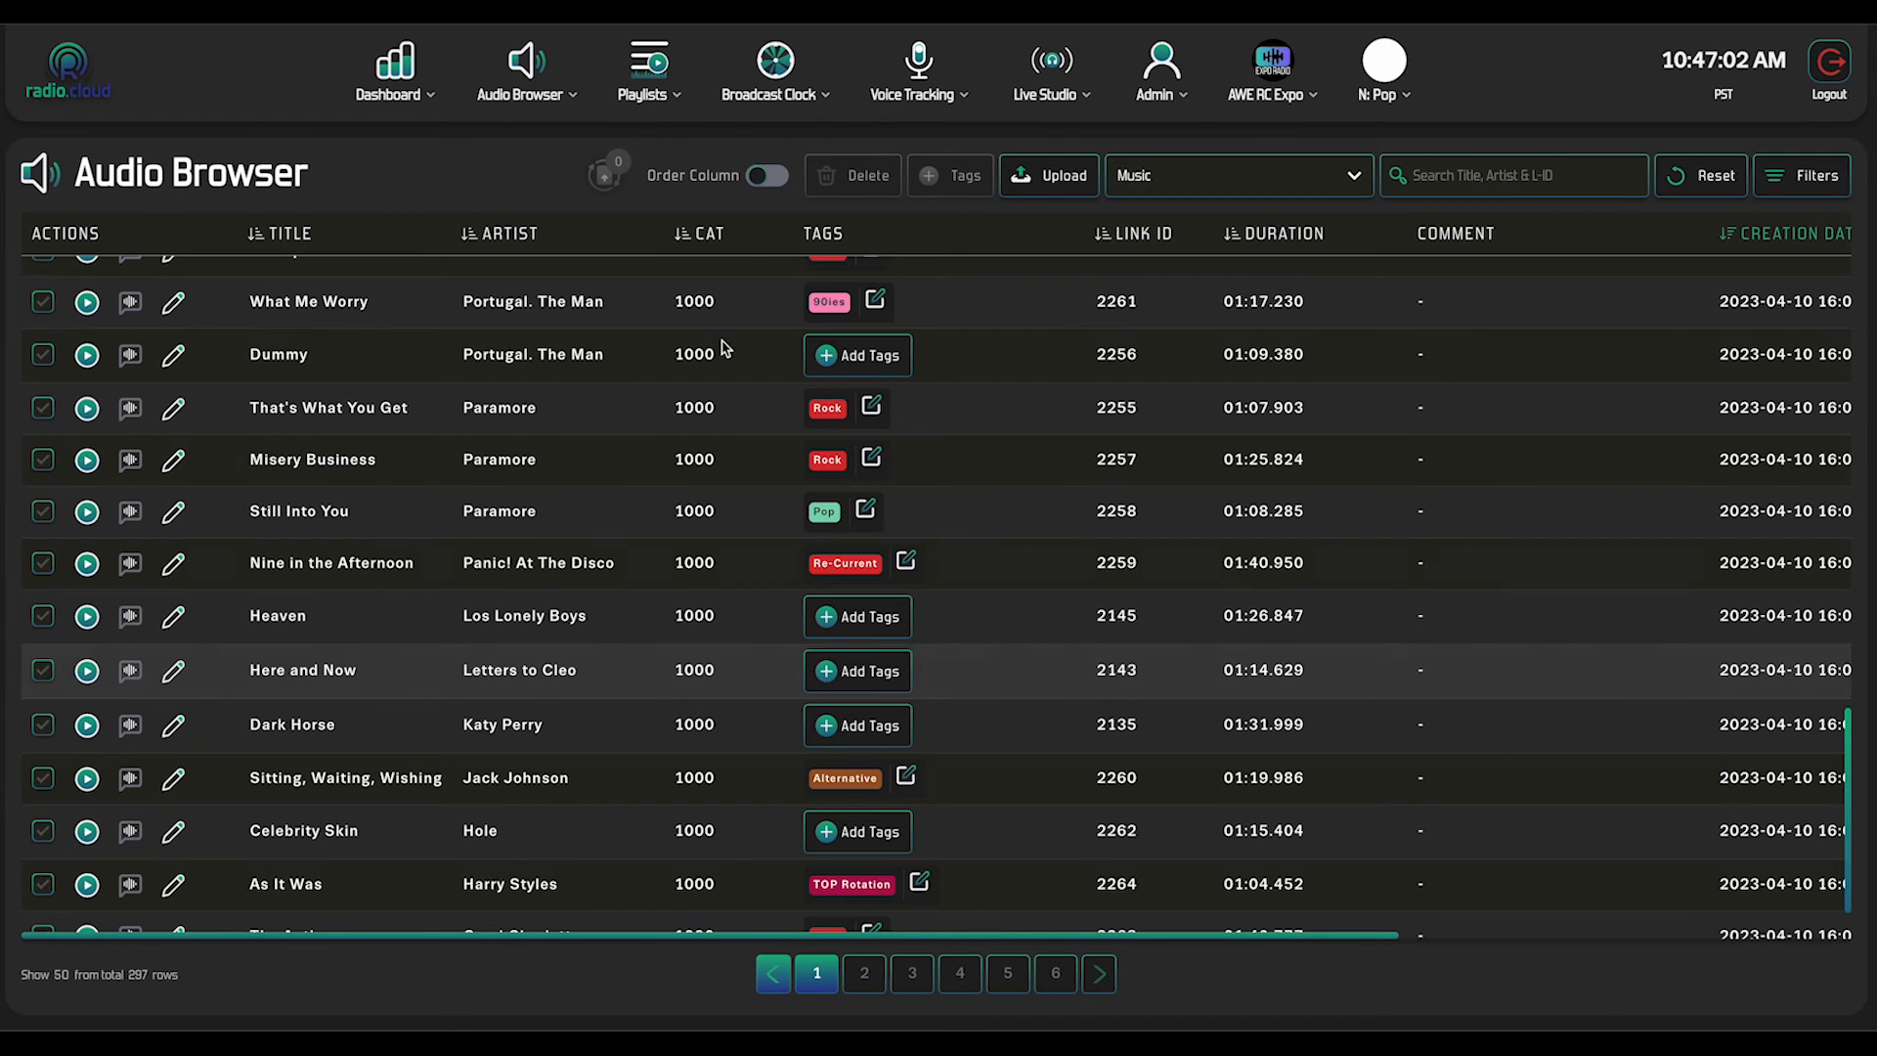
pyautogui.click(684, 10)
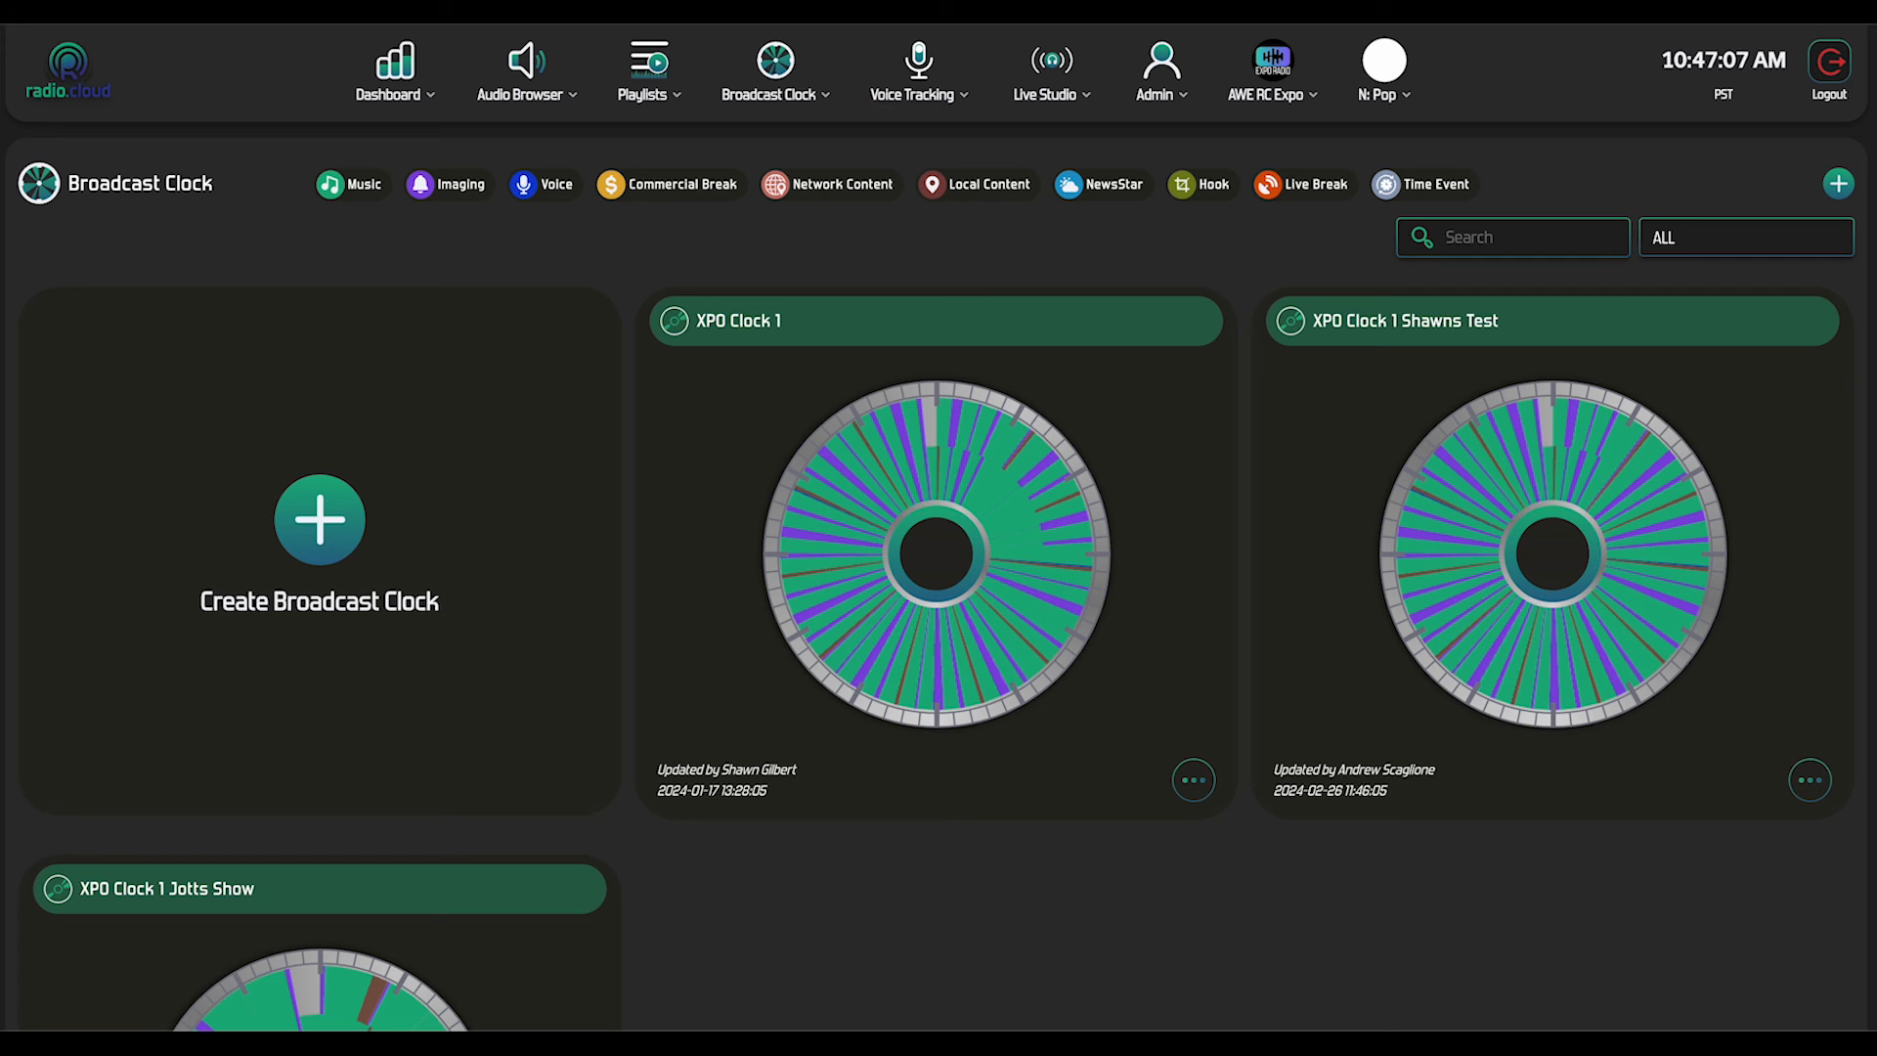
# Step: Review the songs scheduled in the regenerated 16 o'clock hour of the local playlist for 2024-02-07
pyautogui.click(870, 10)
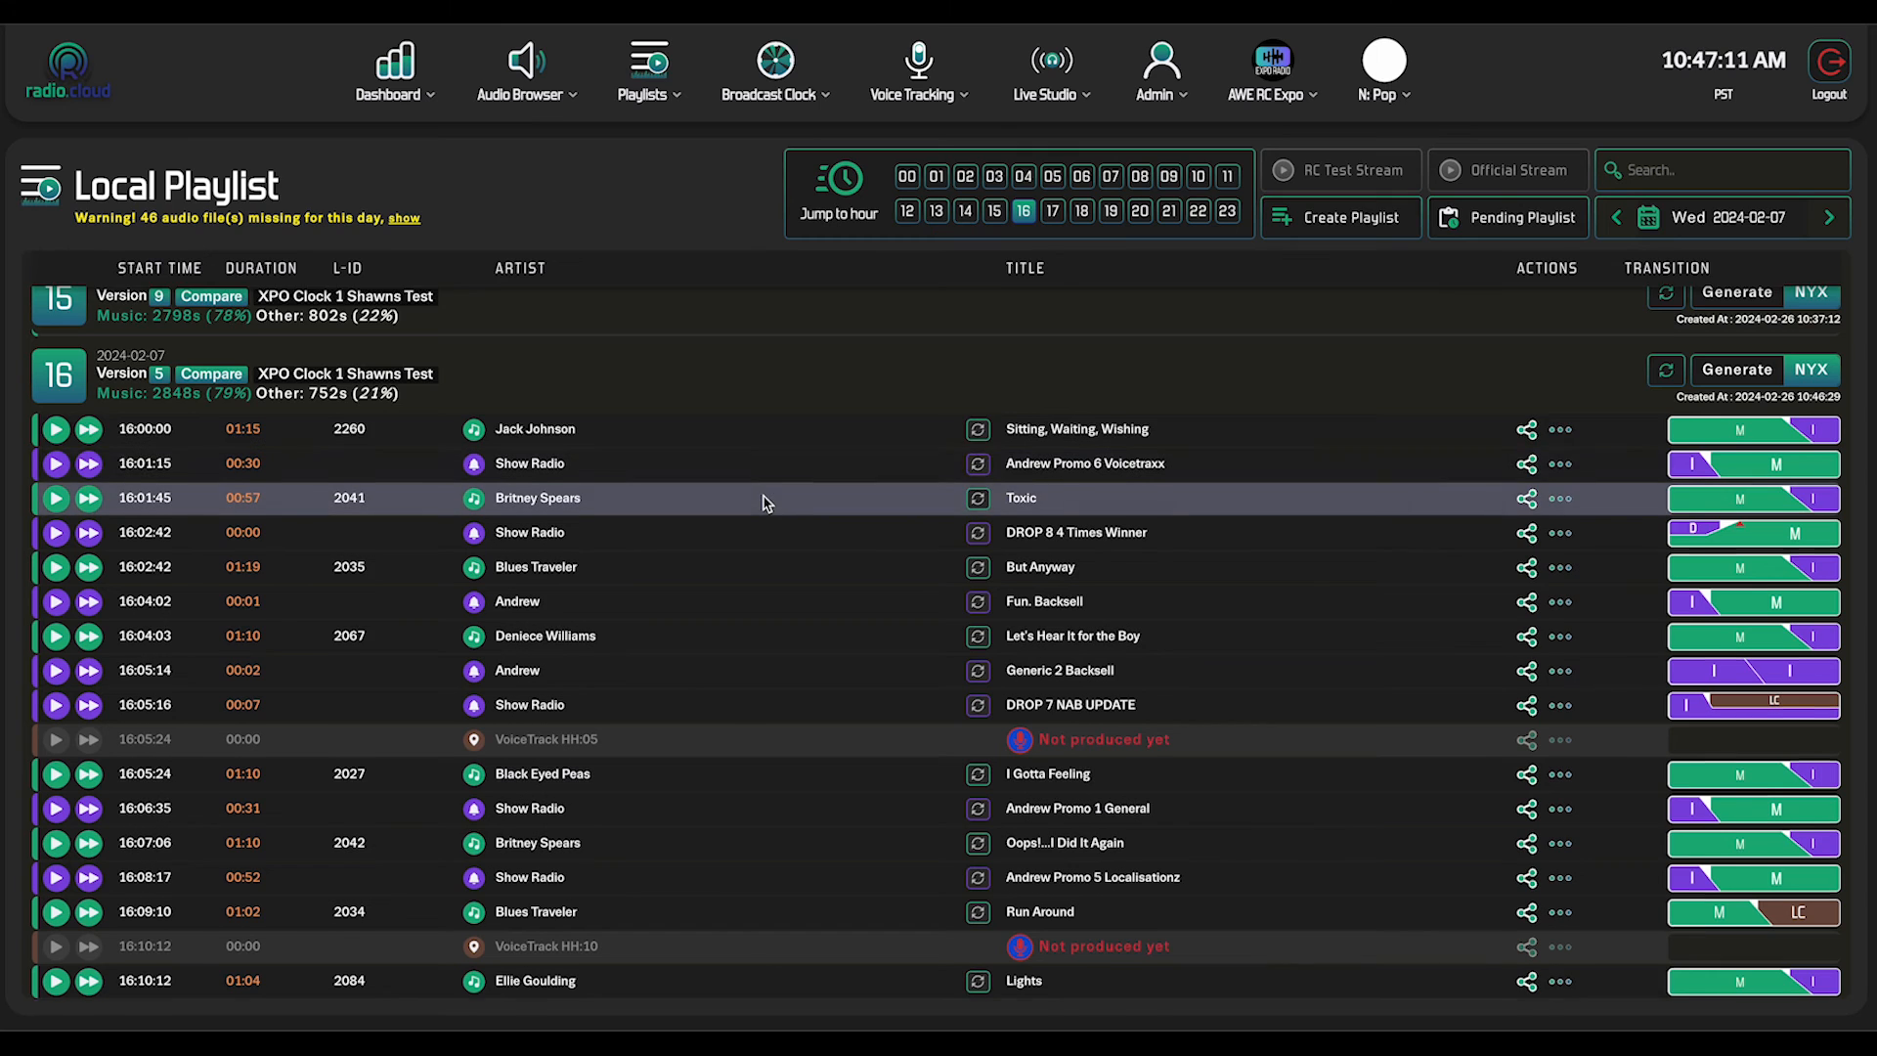
pyautogui.scroll(-1, 766, 498)
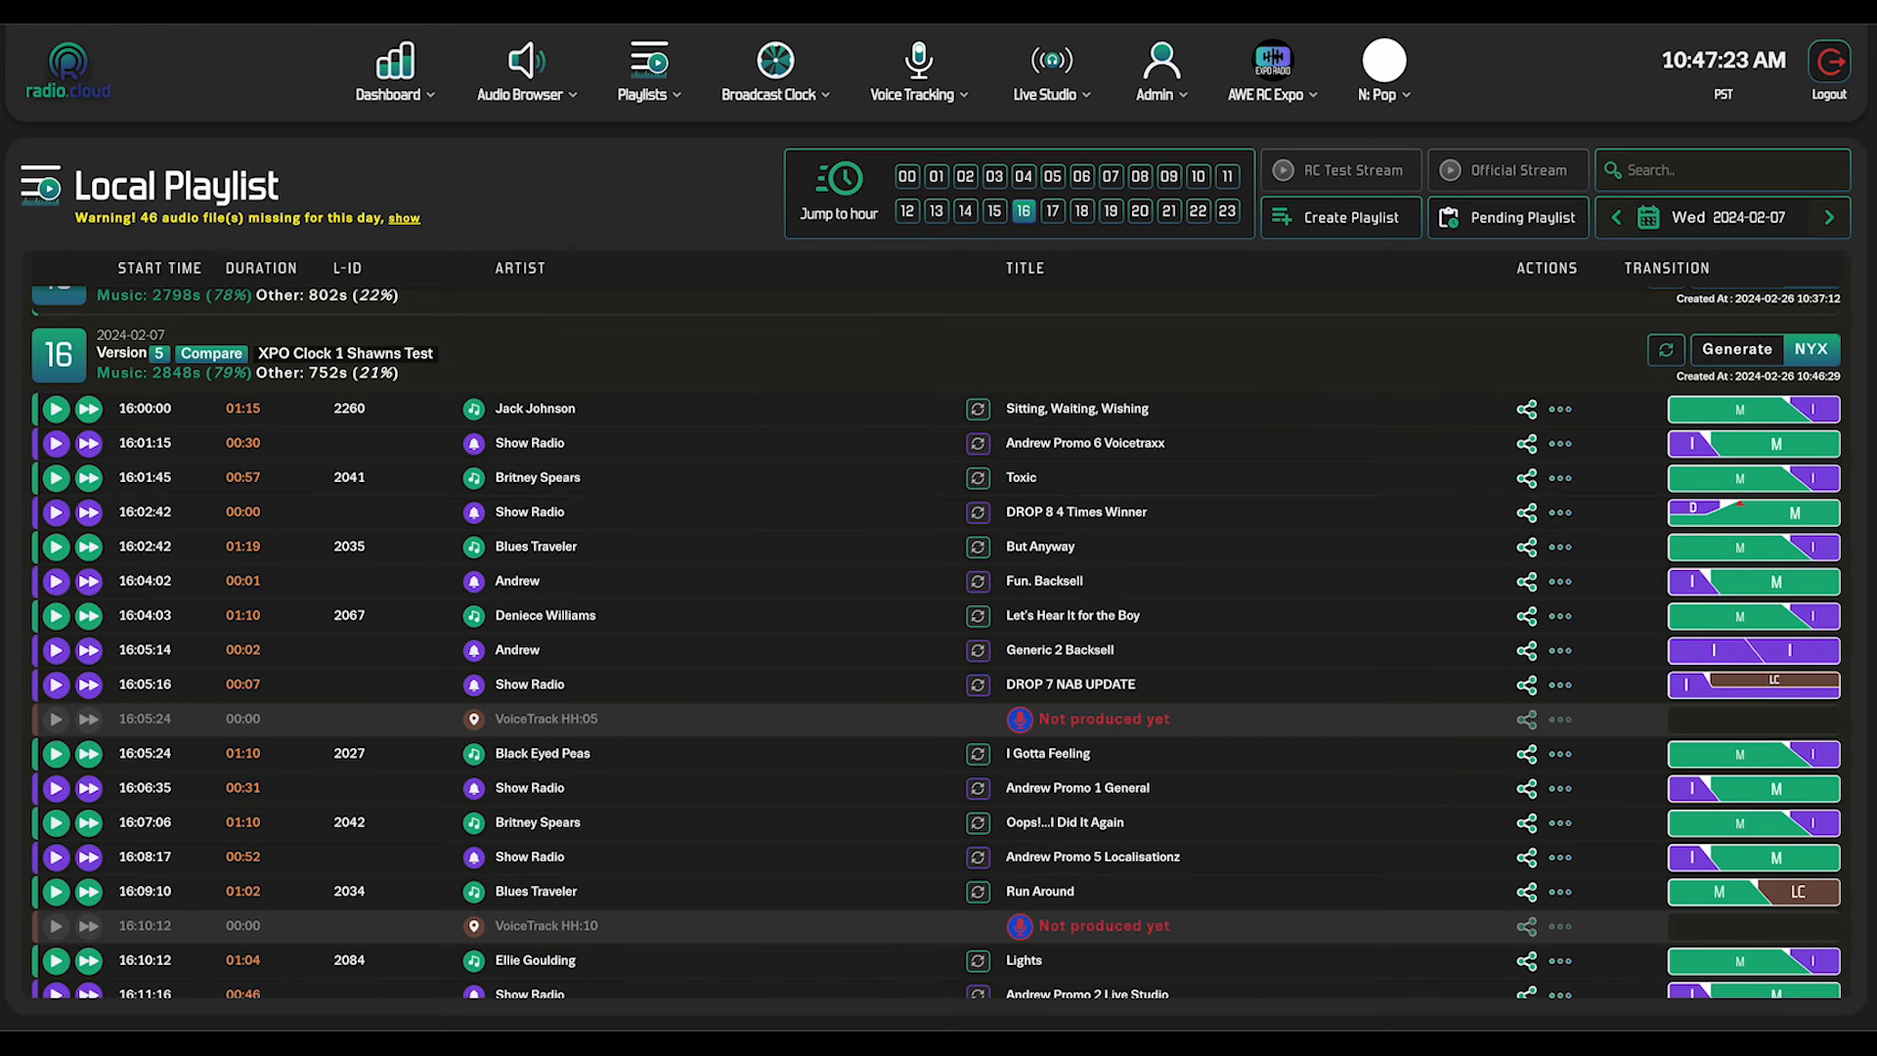
# Step: In the Audio Browser, try to delete the Alternative tag from the tag list while it is still in use
pyautogui.click(93, 6)
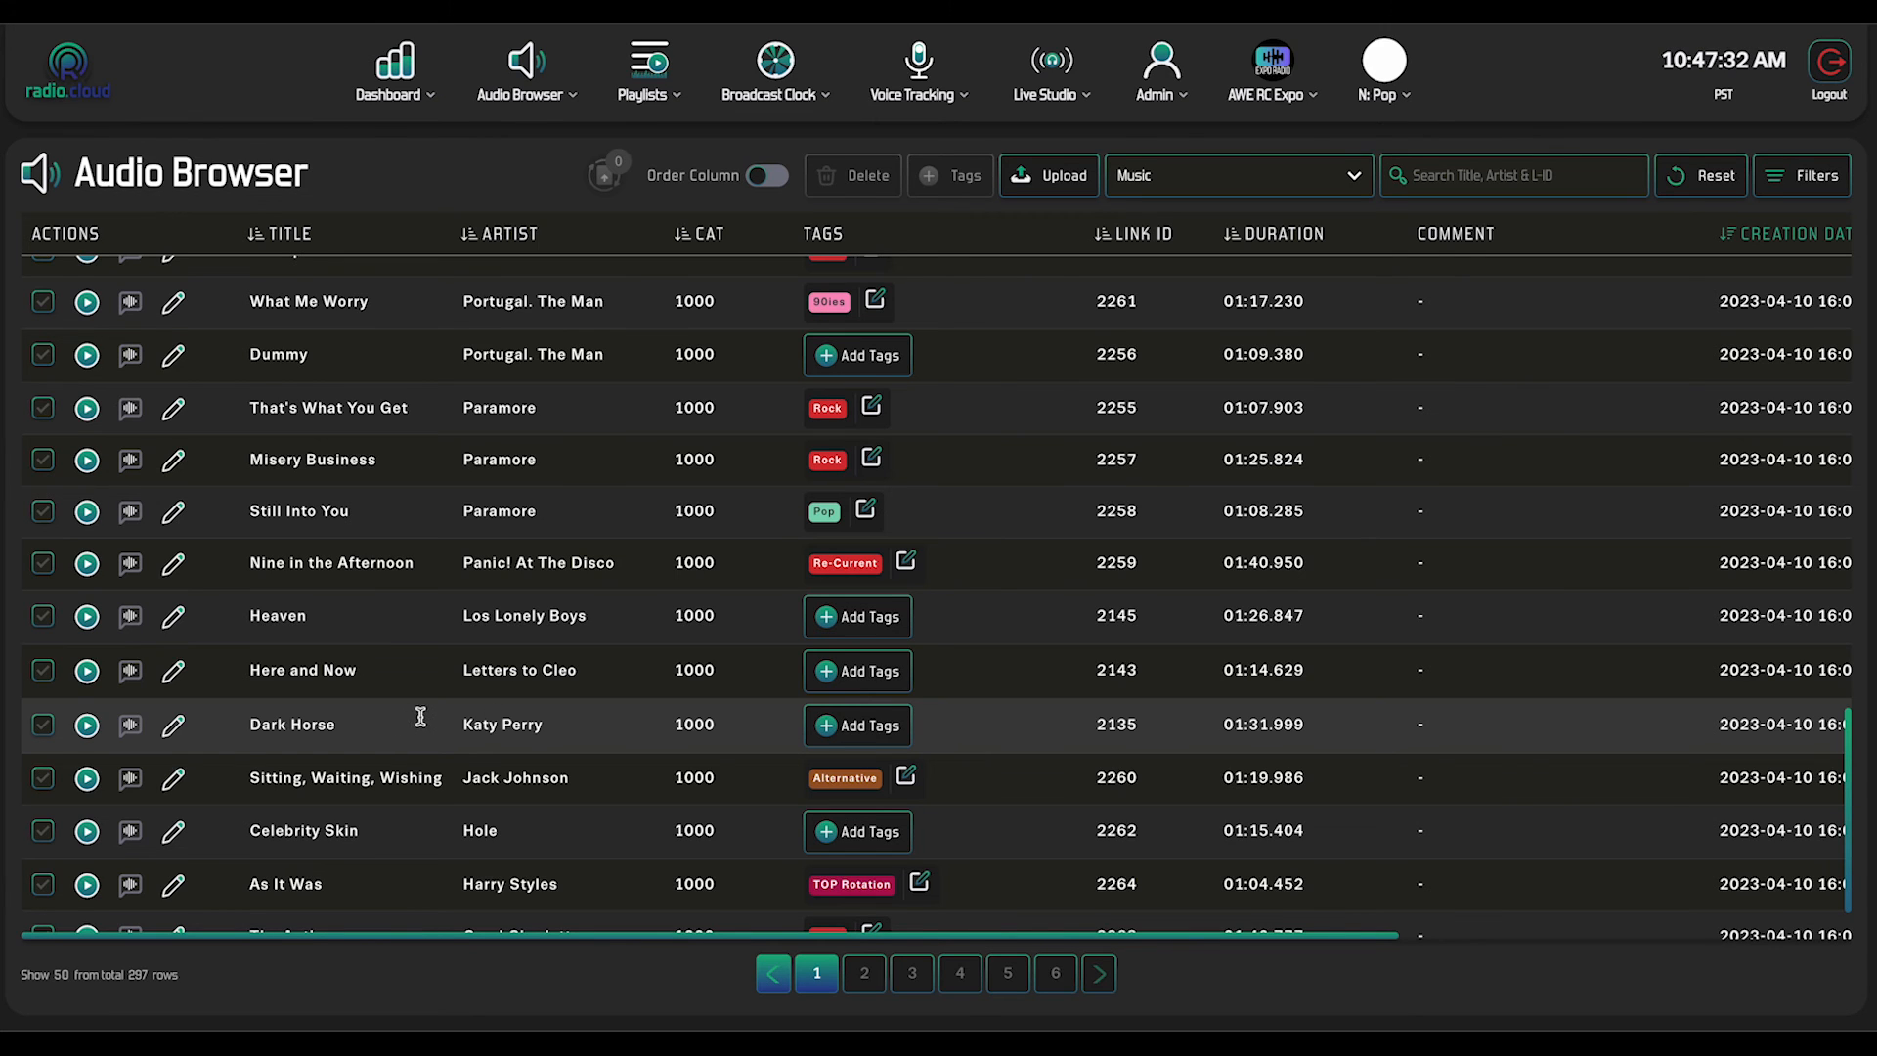
pyautogui.click(826, 728)
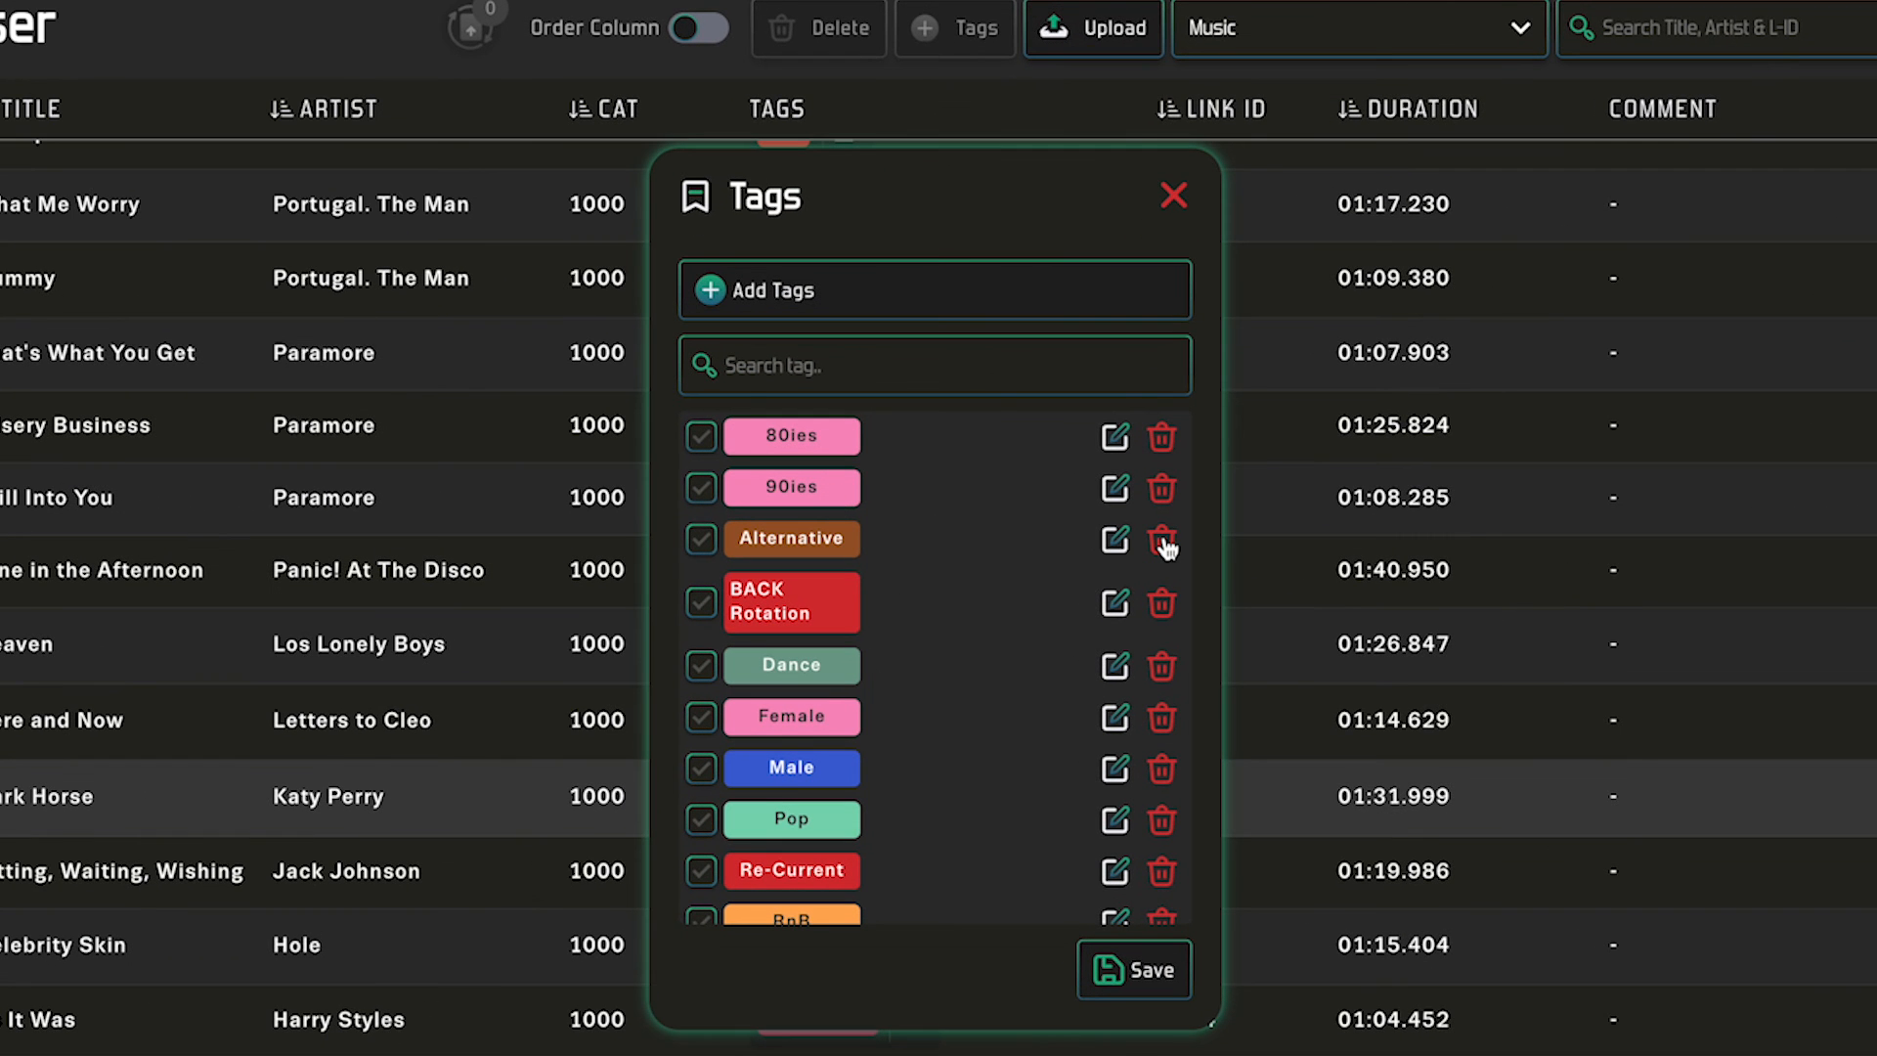
pyautogui.click(1163, 541)
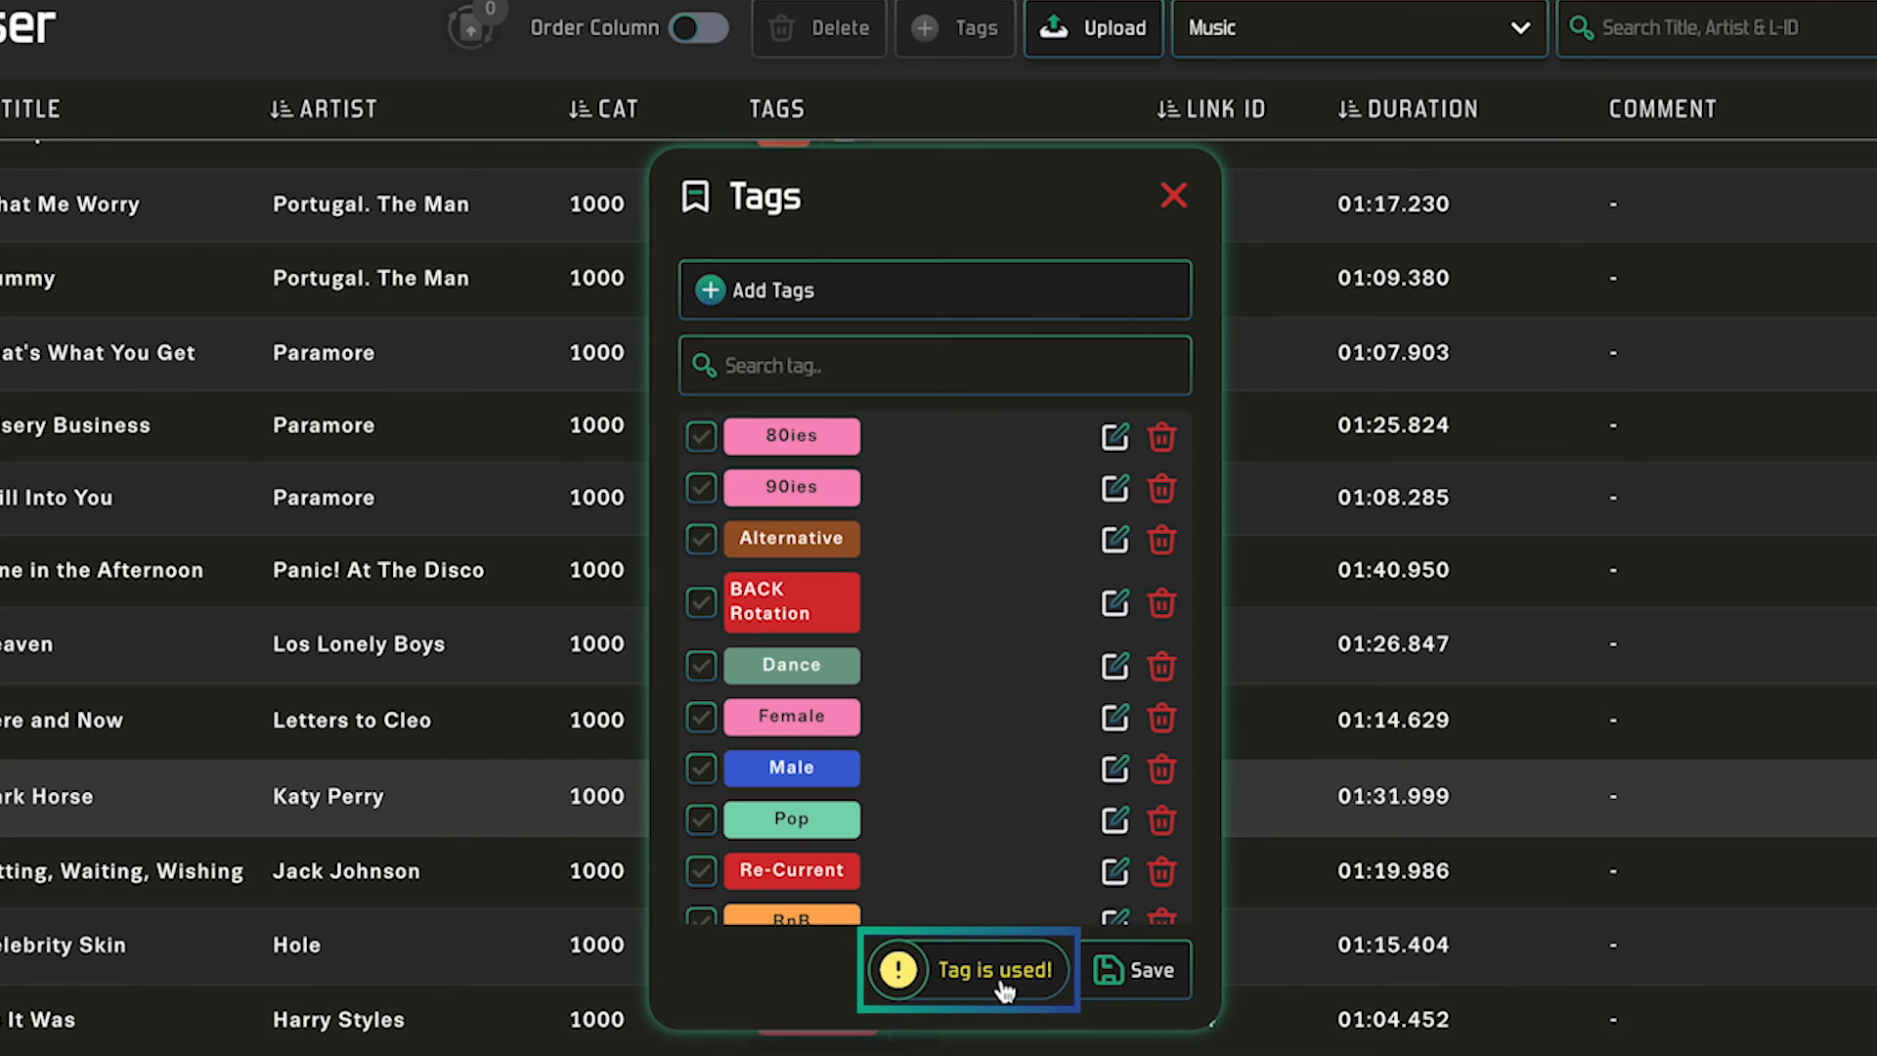
pyautogui.click(1175, 197)
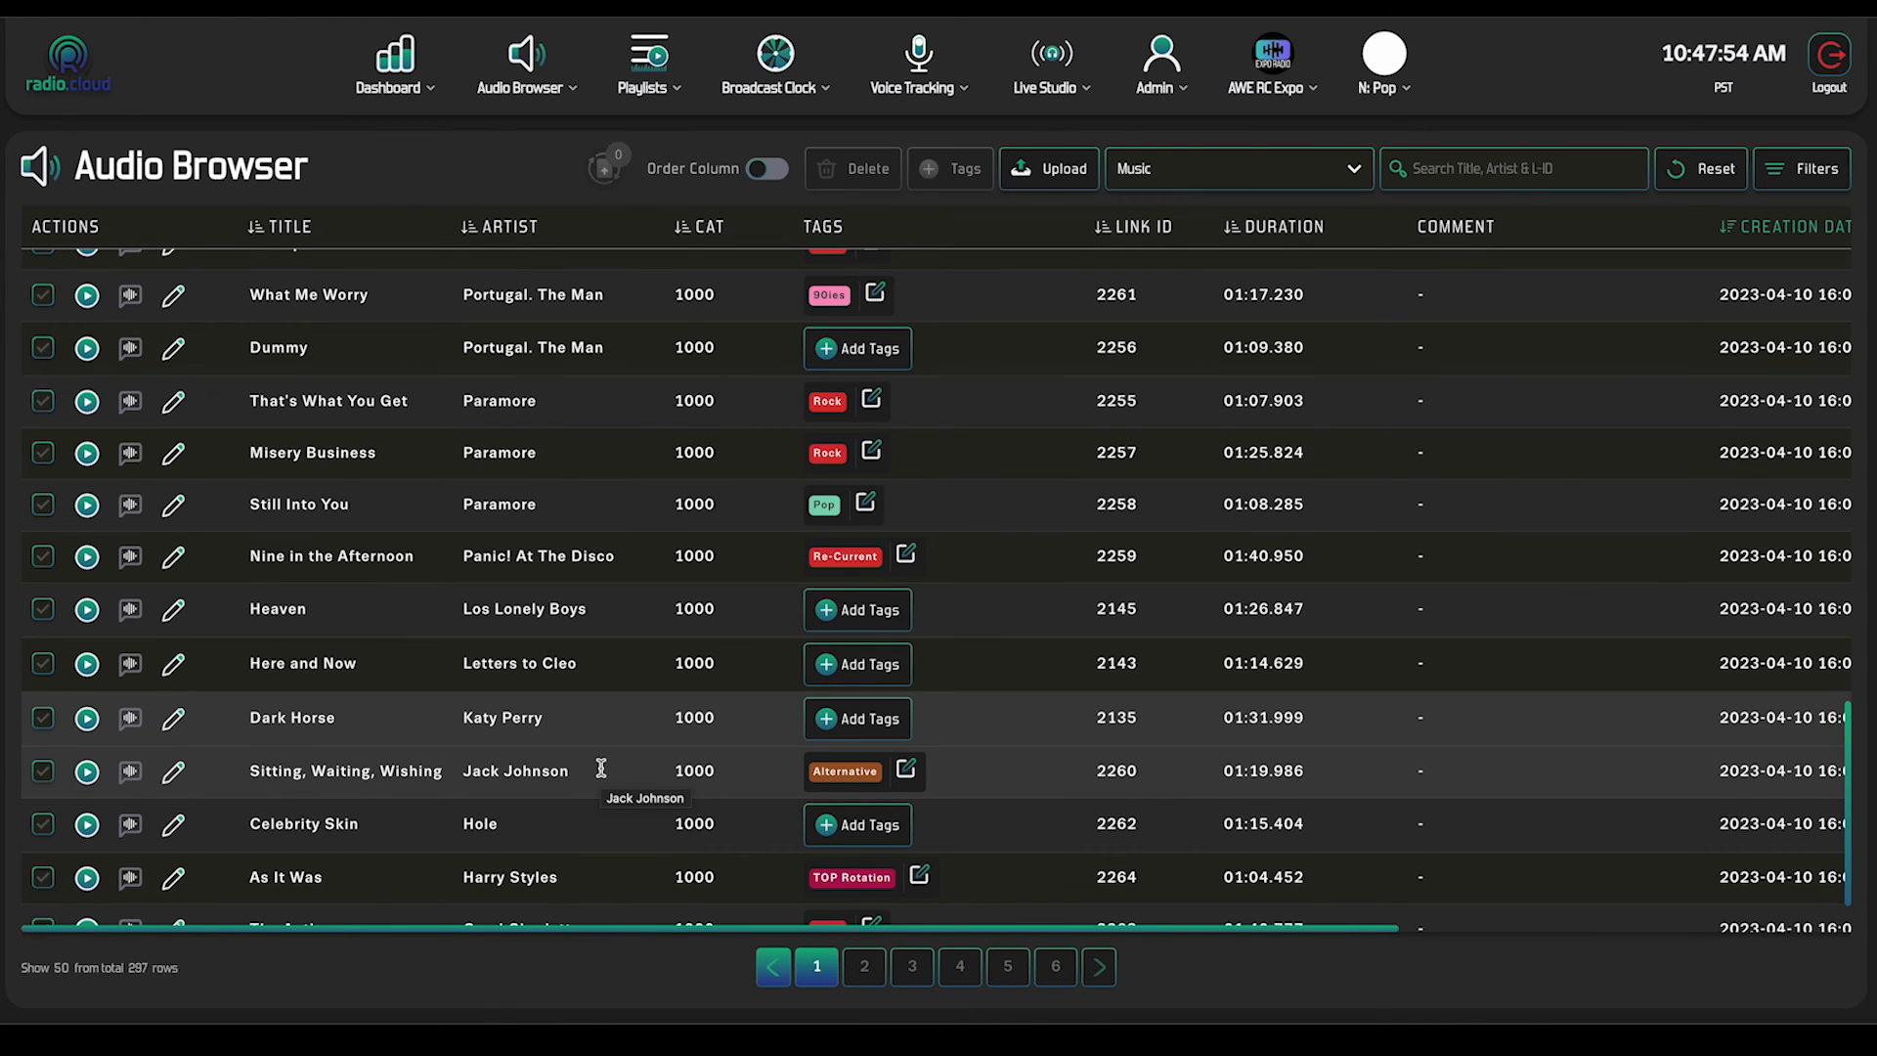
# Step: Remove the Alternative tag from the song Sitting, Waiting, Wishing and save its tags
pyautogui.click(905, 772)
pyautogui.click(767, 536)
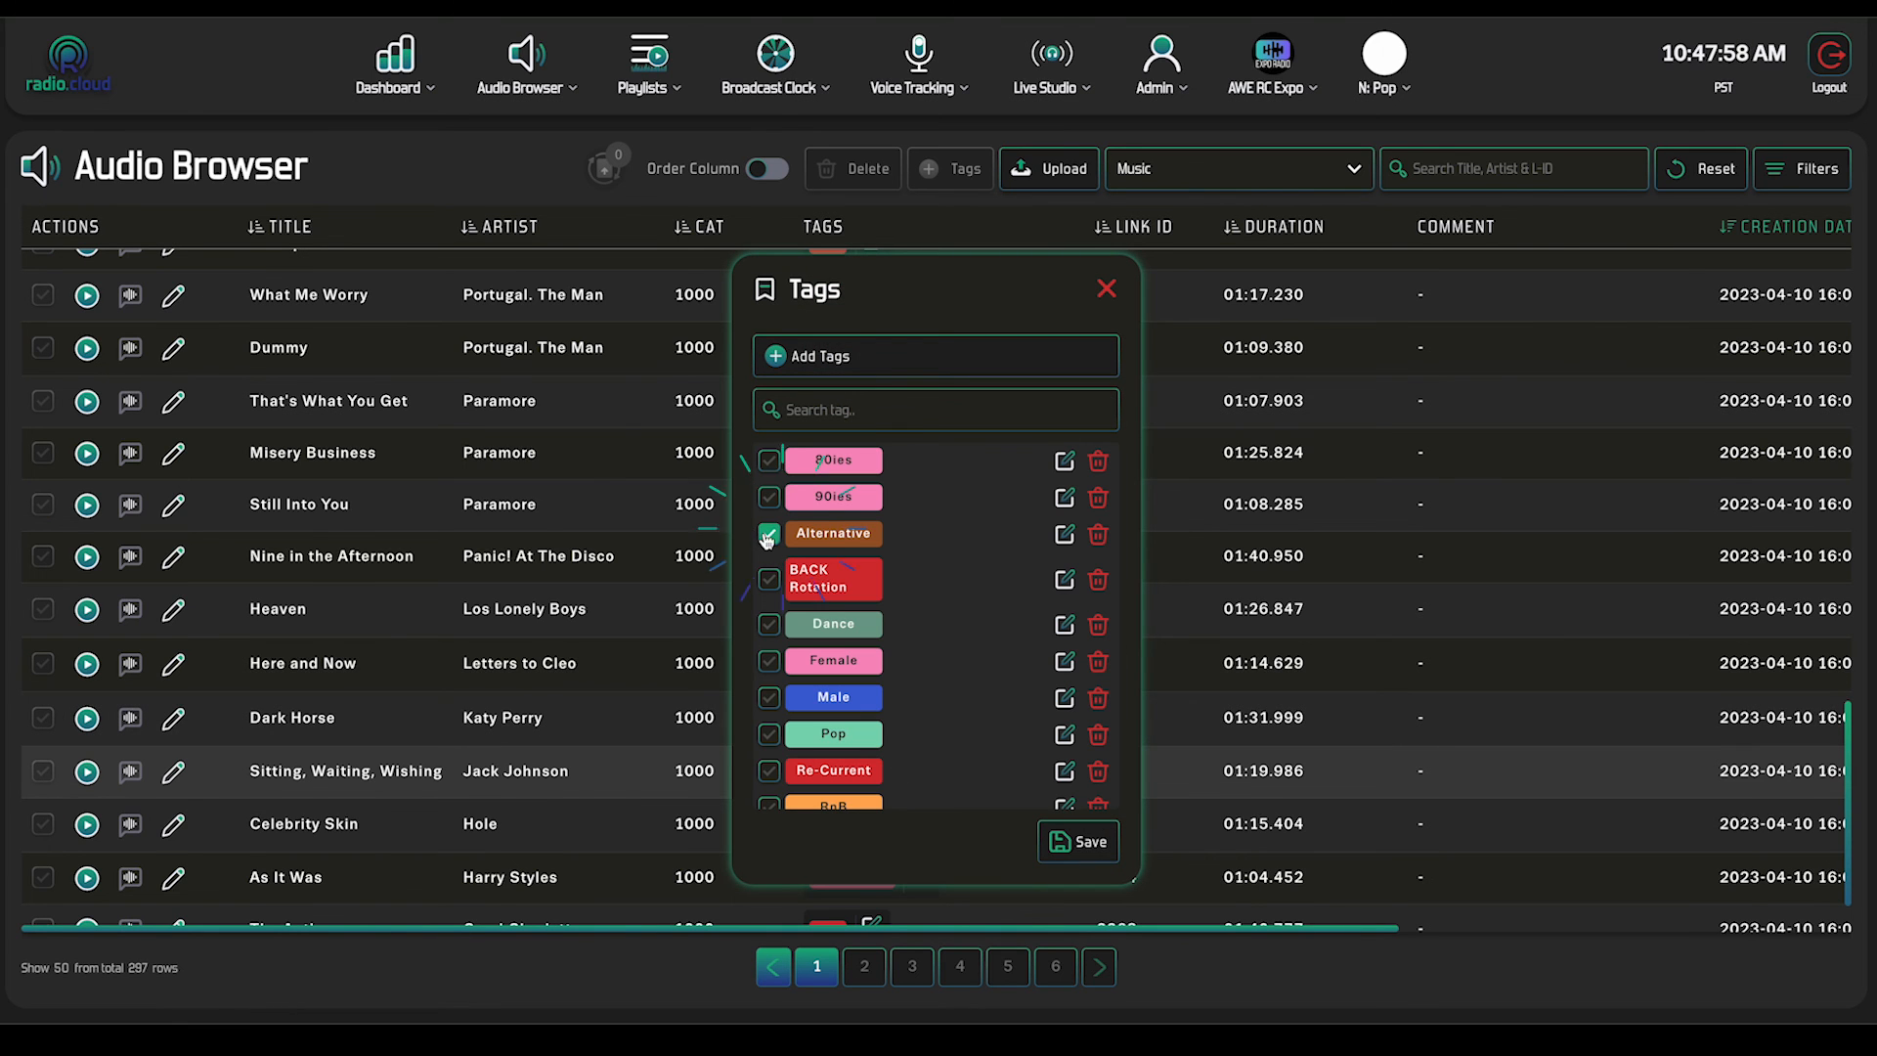
pyautogui.click(1075, 843)
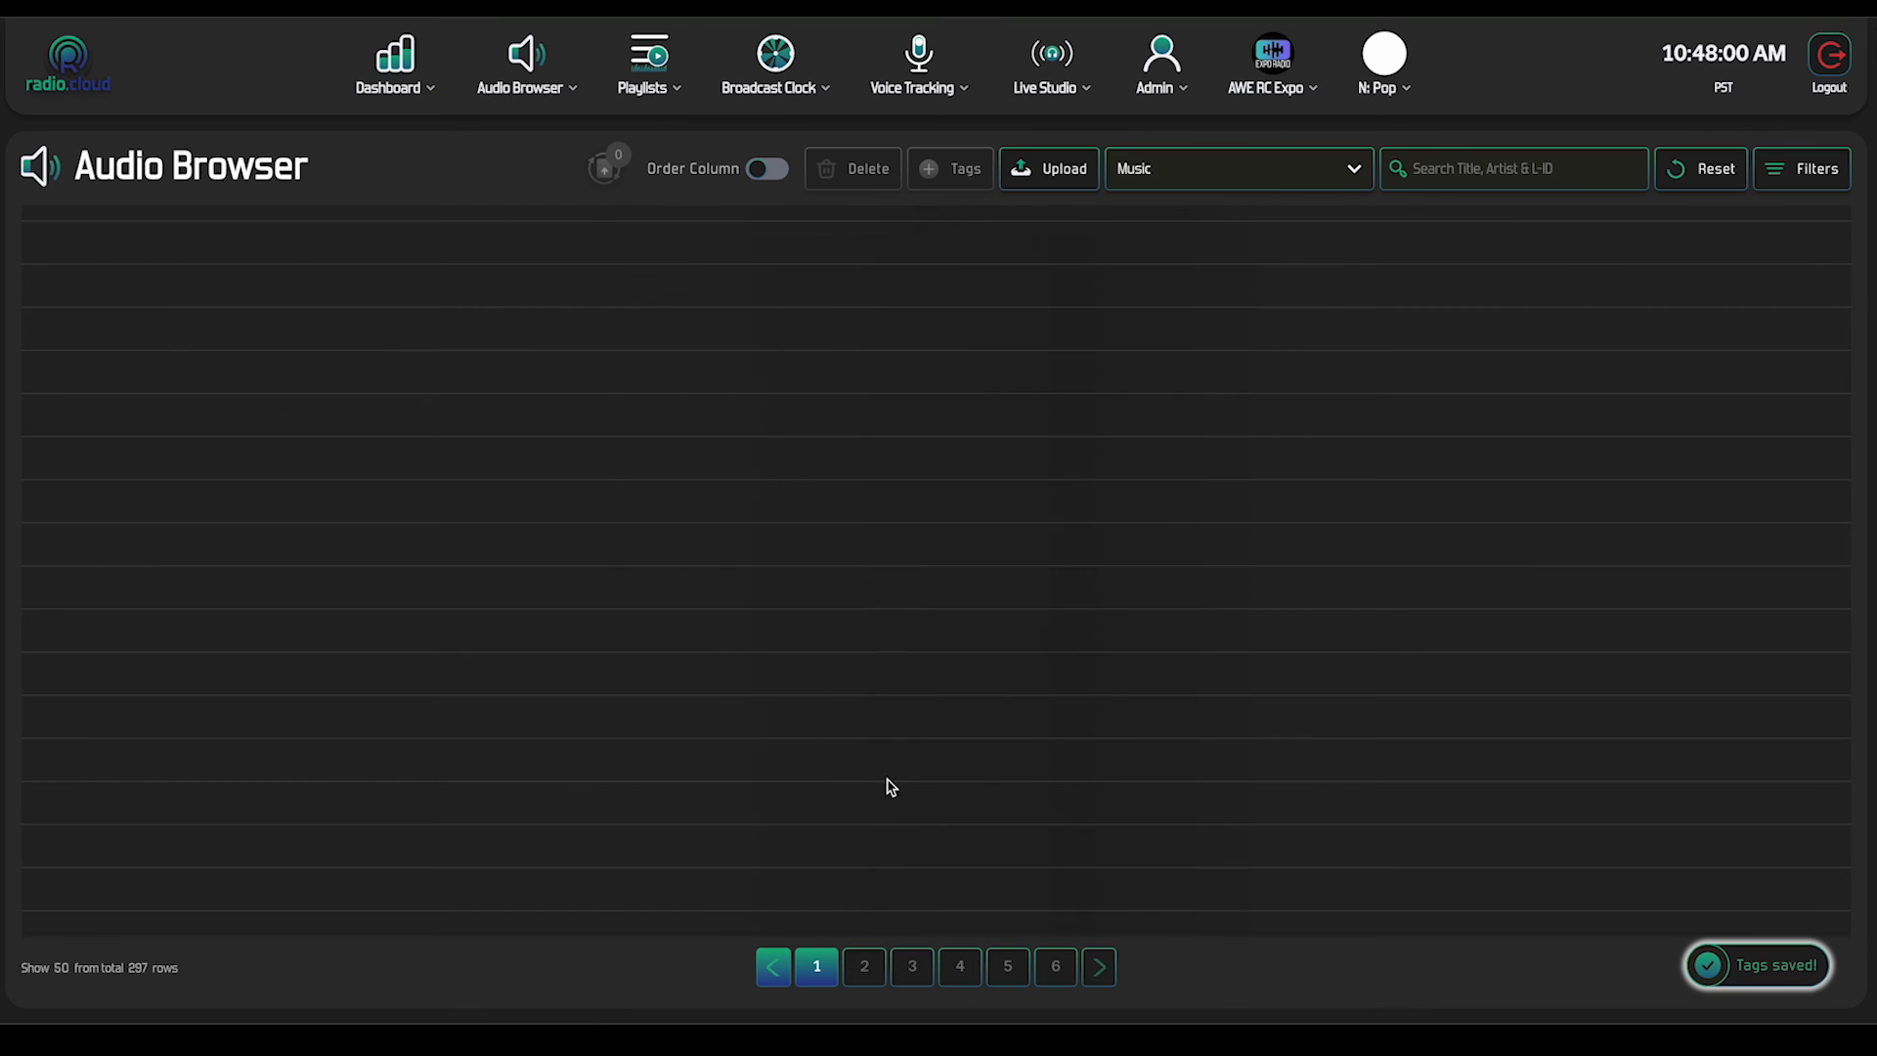
# Step: Delete the Alternative tag from the tag list, confirm the deletion and close the tag list
pyautogui.click(824, 720)
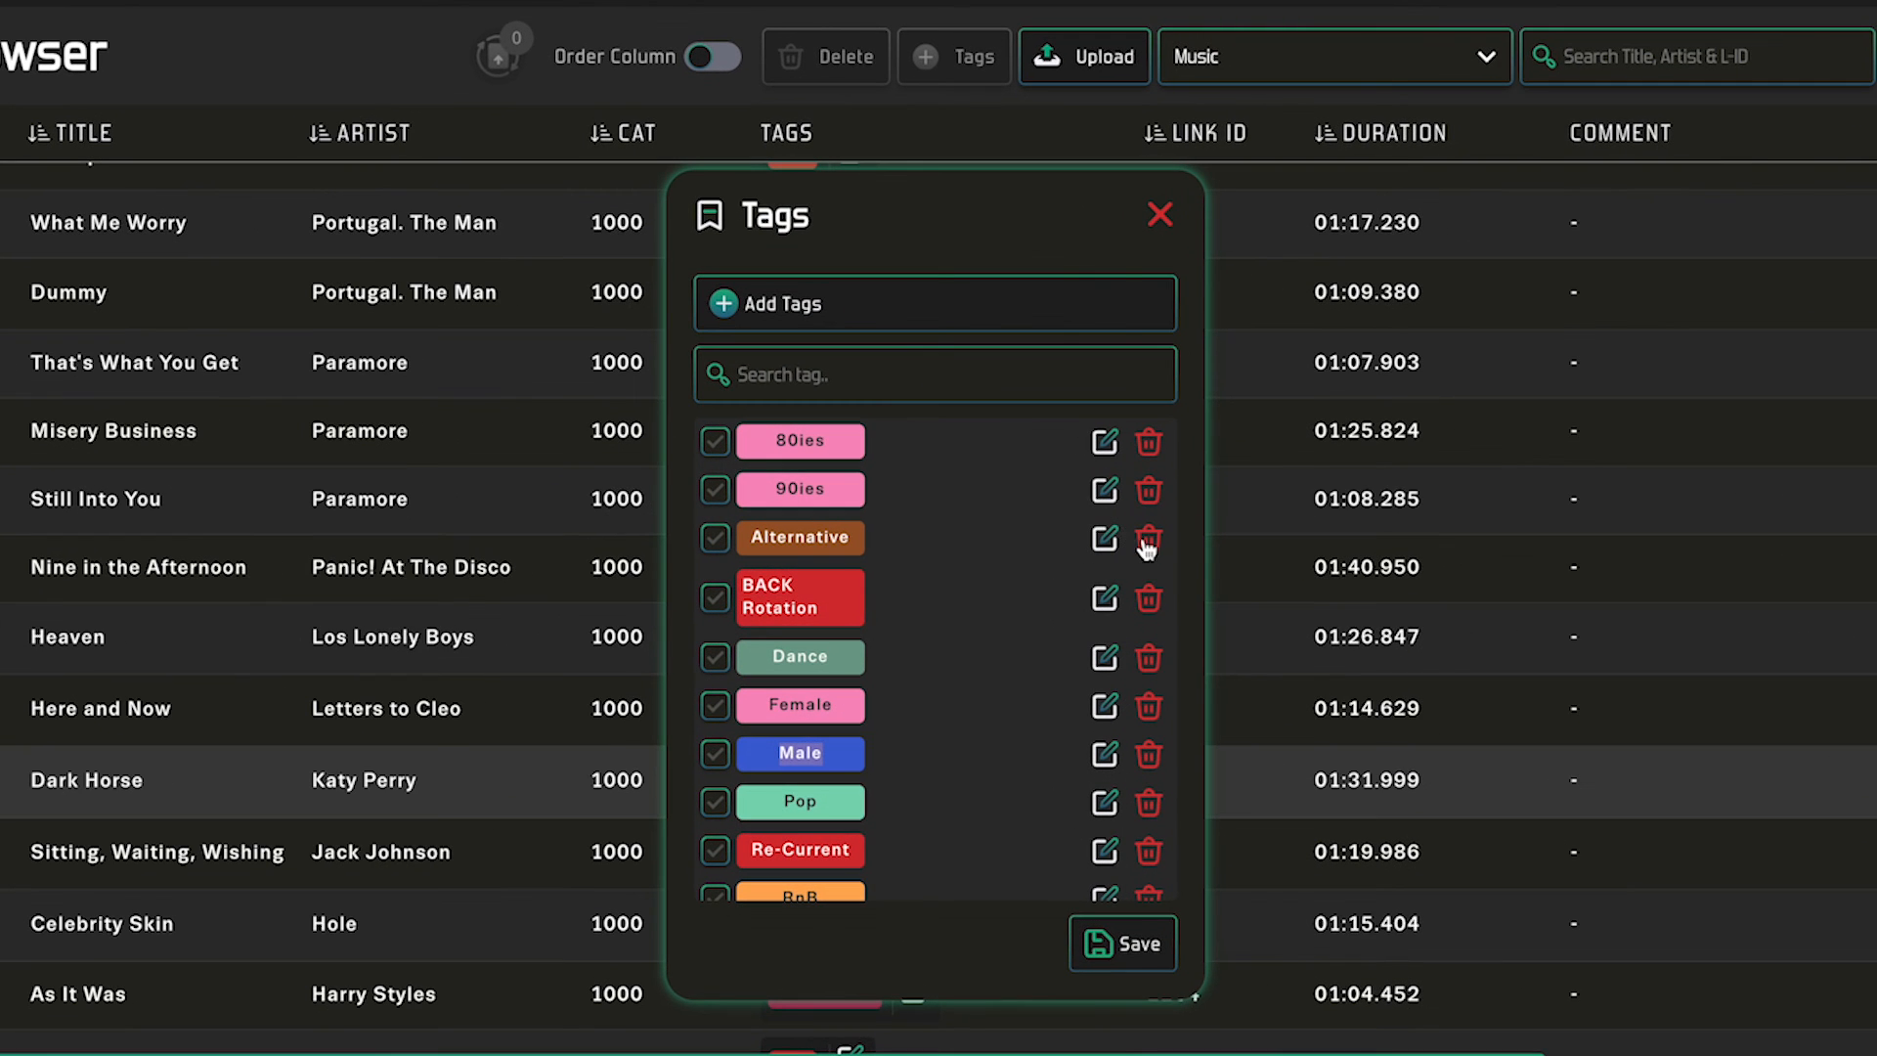
pyautogui.click(1147, 541)
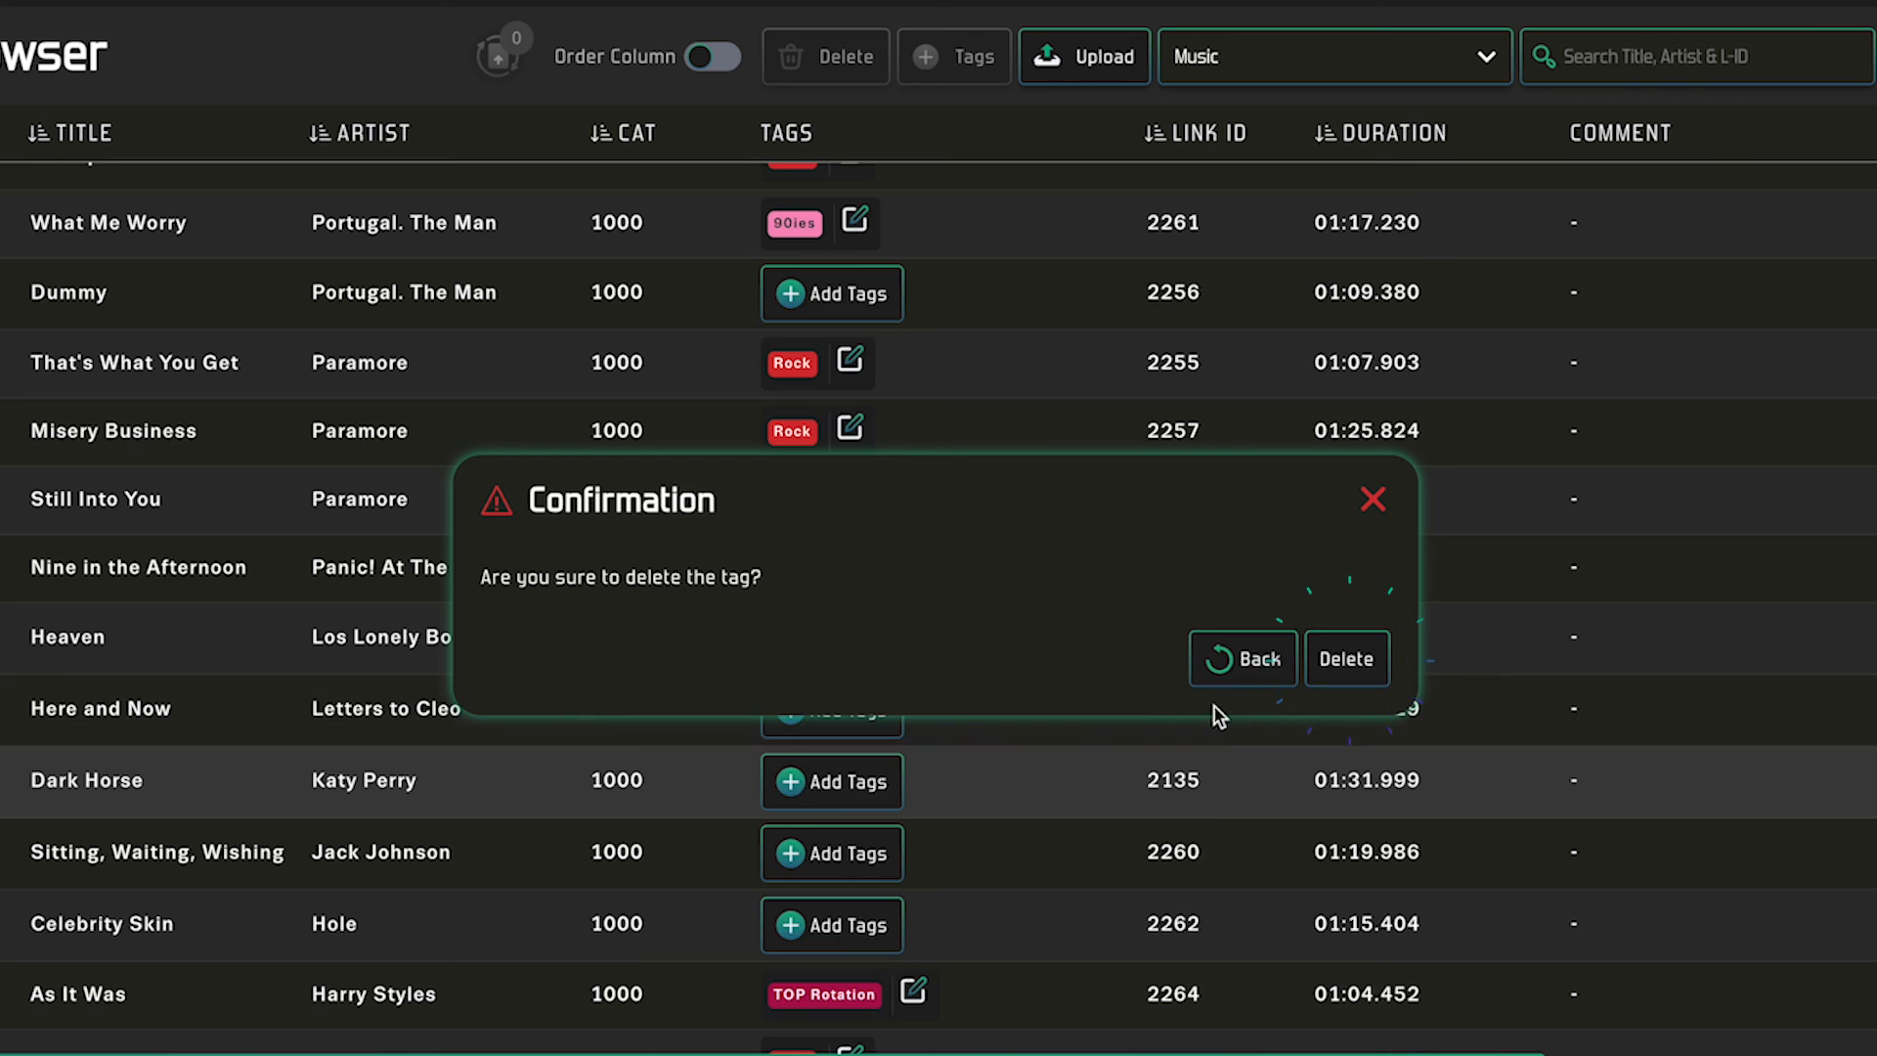
pyautogui.scroll(-1, 777, 553)
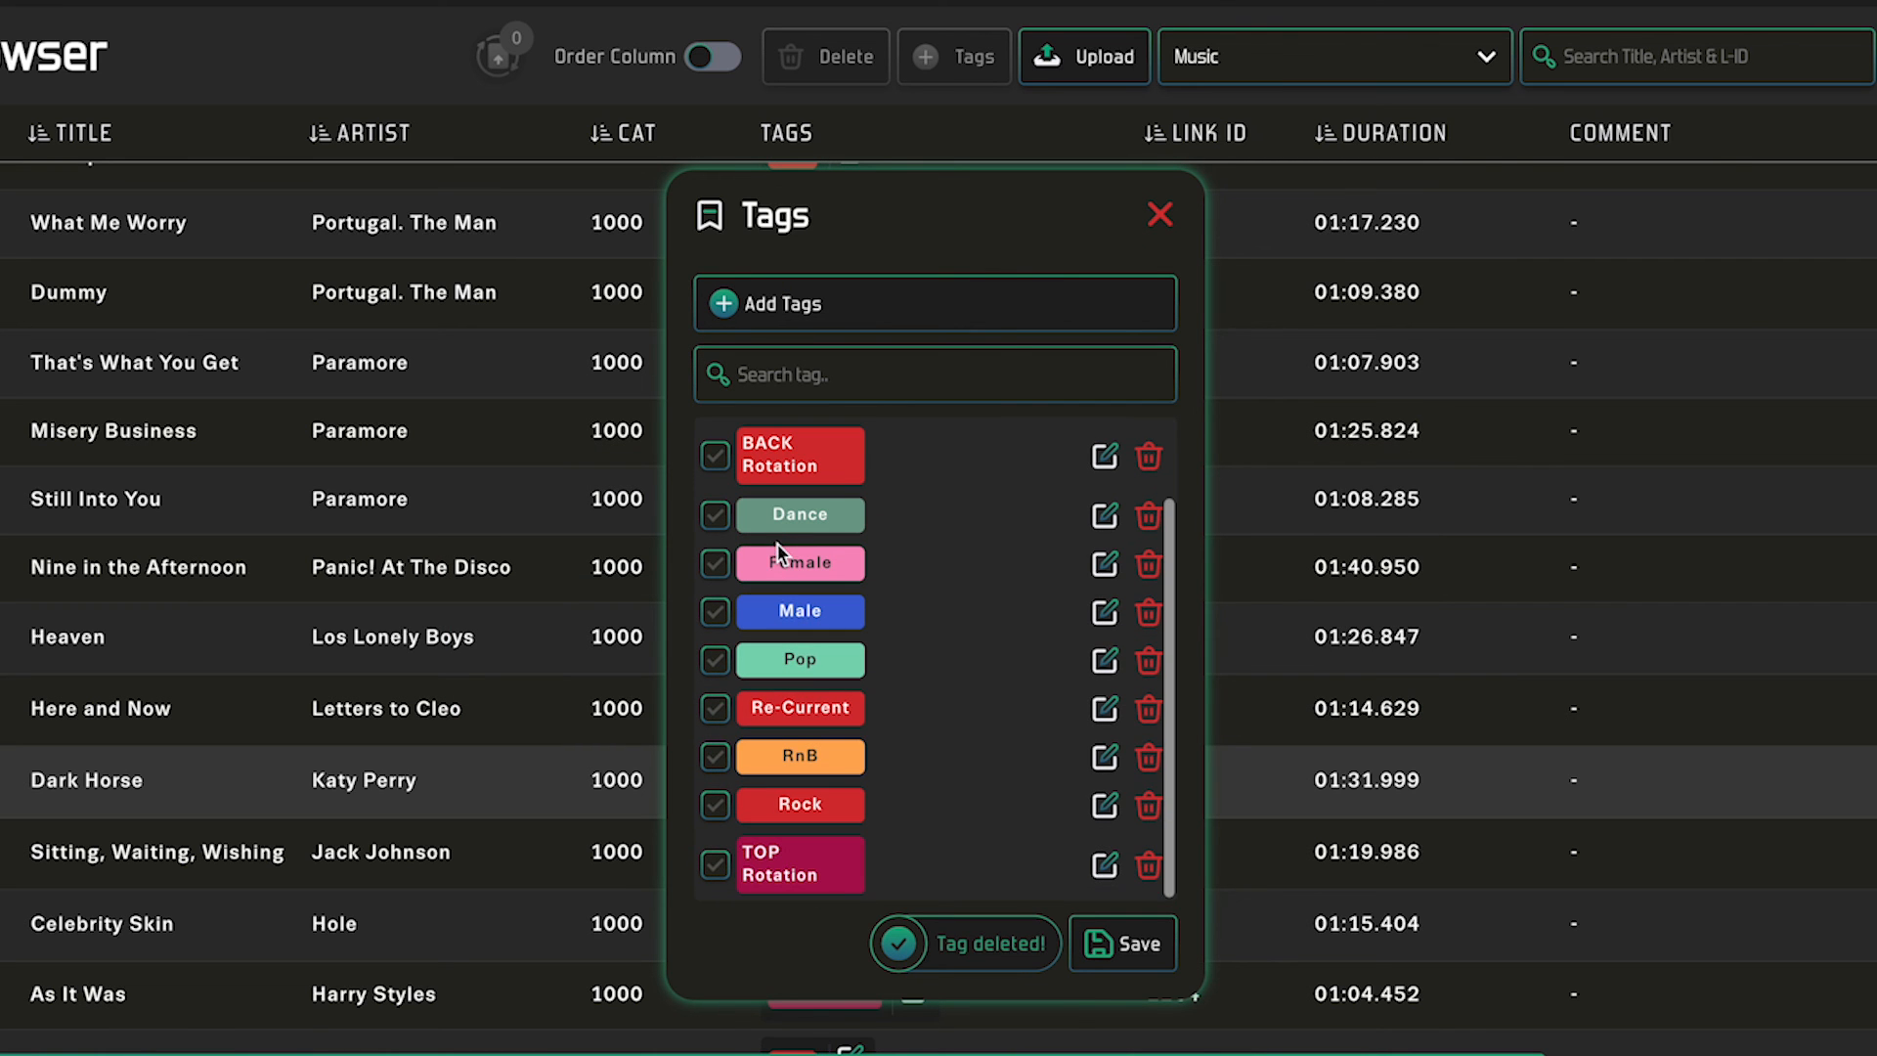
pyautogui.click(1160, 212)
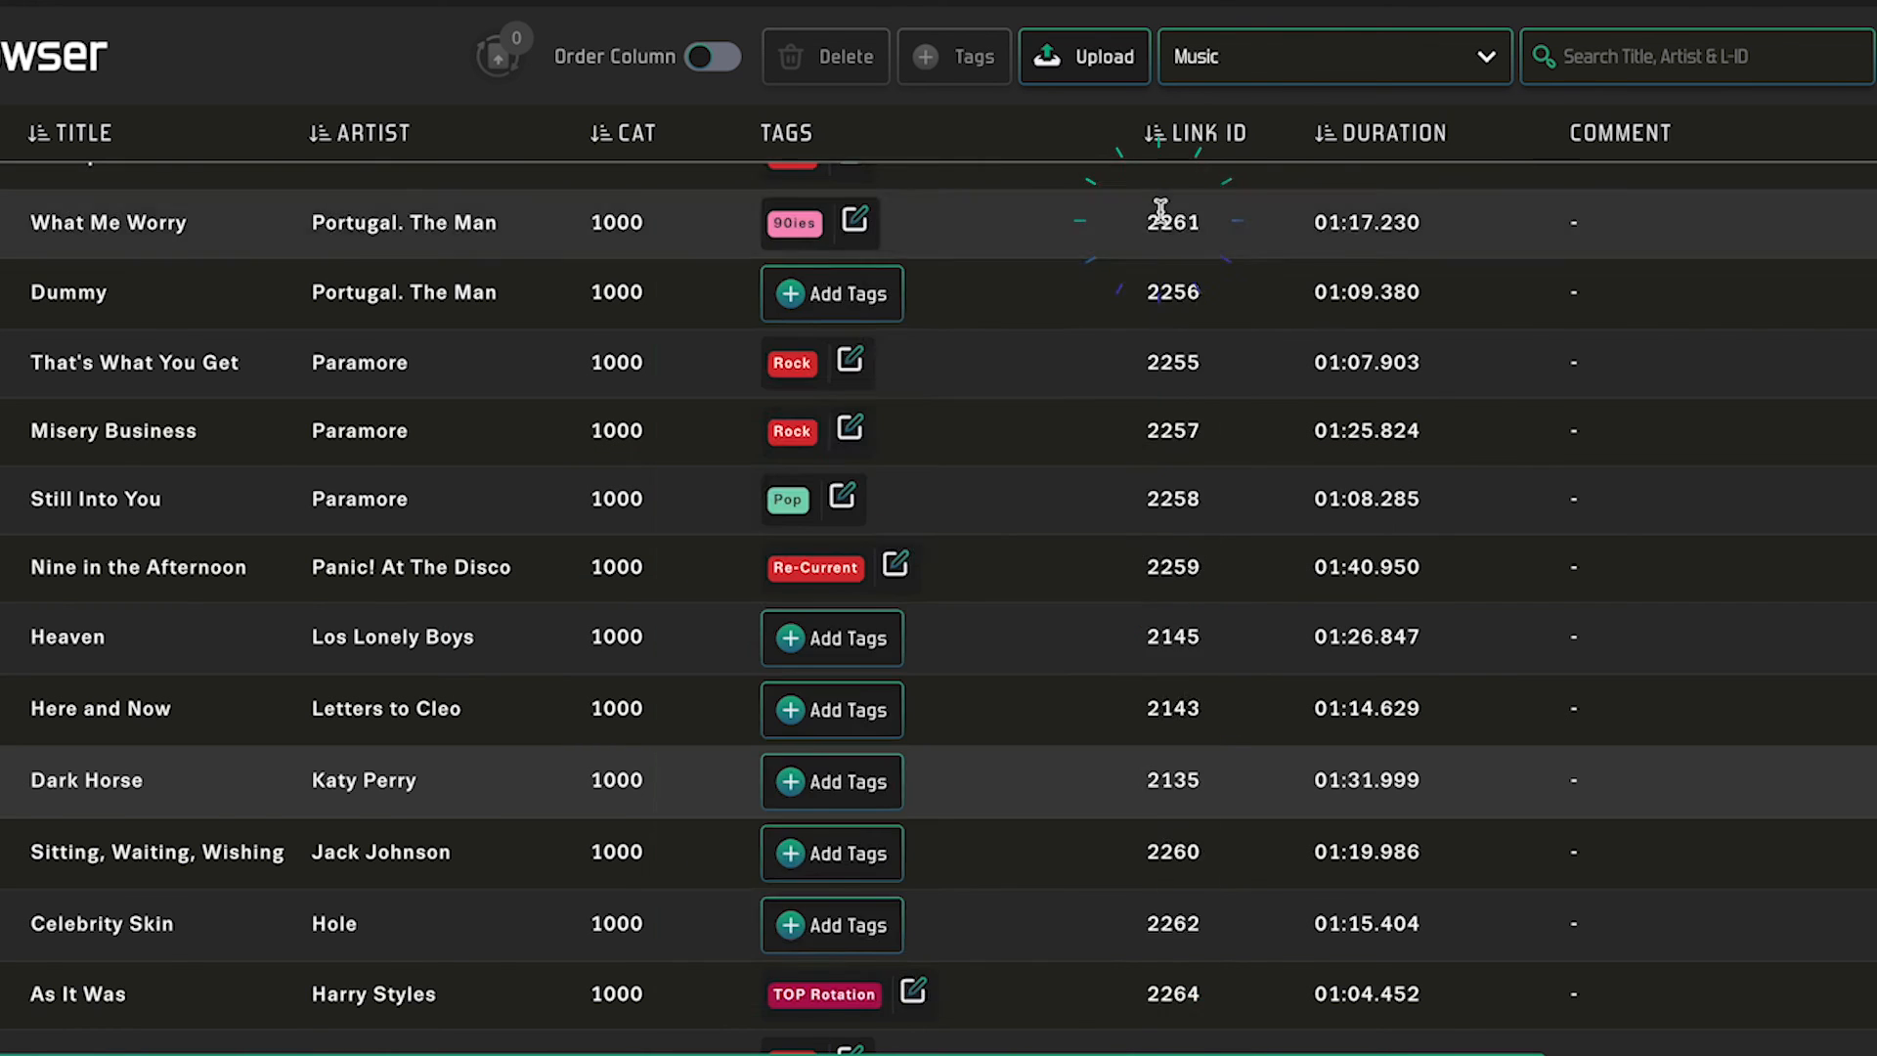